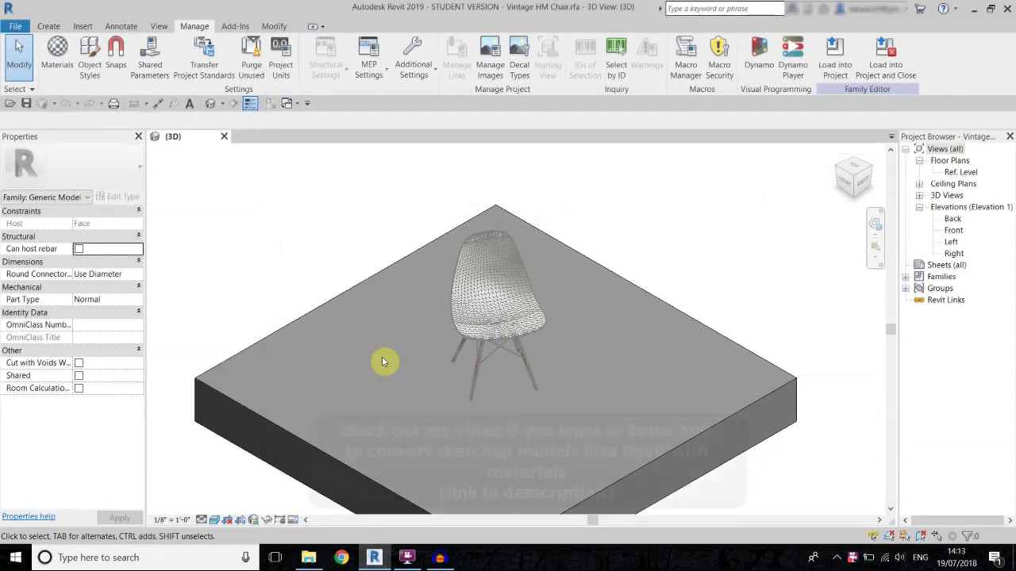
# Add a material-type family parameter named "VHM Chair Seat" with the Common discipline in the family types.
pyautogui.scroll(3, 453, 351)
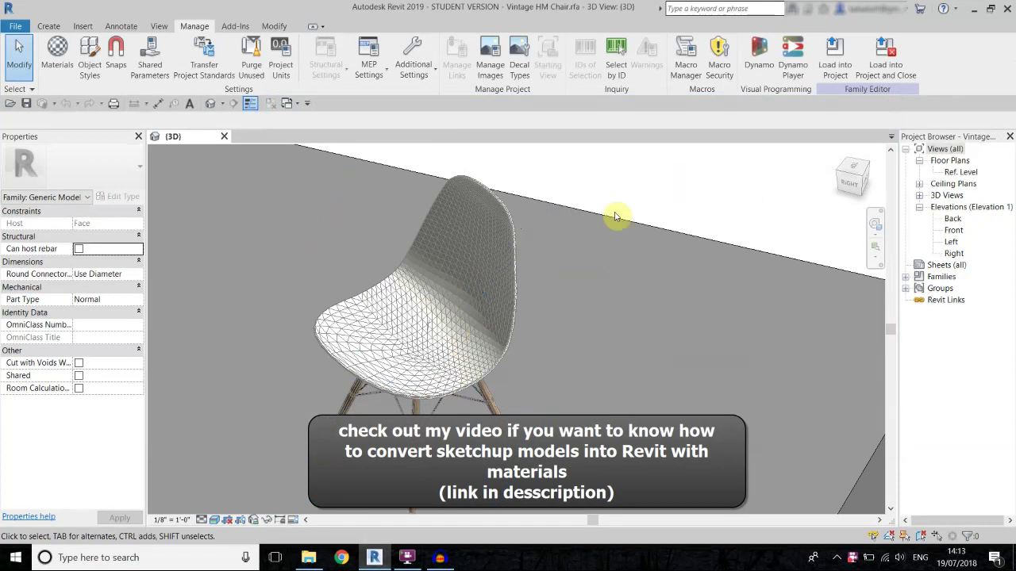
pyautogui.scroll(-3, 555, 302)
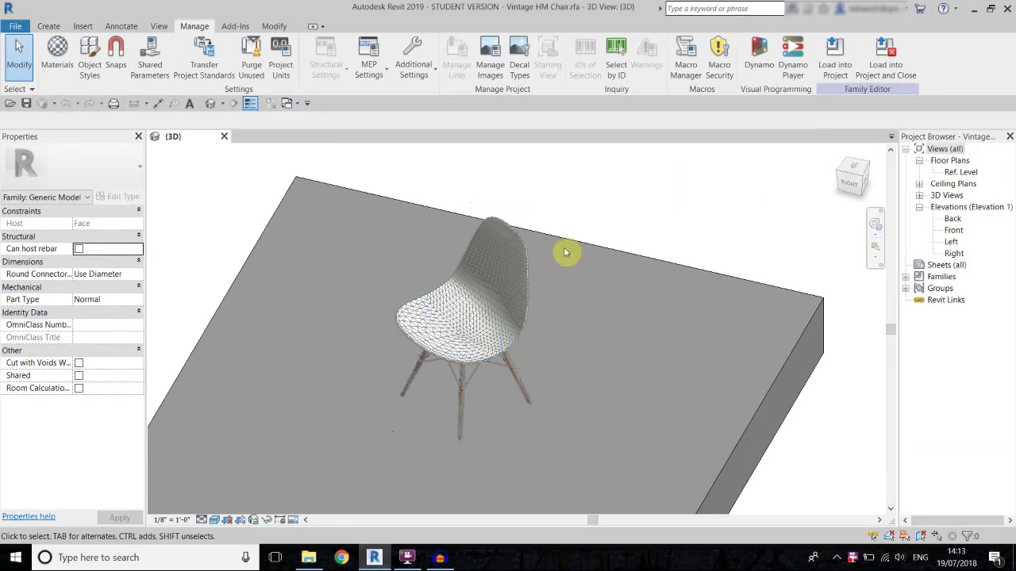
pyautogui.click(50, 27)
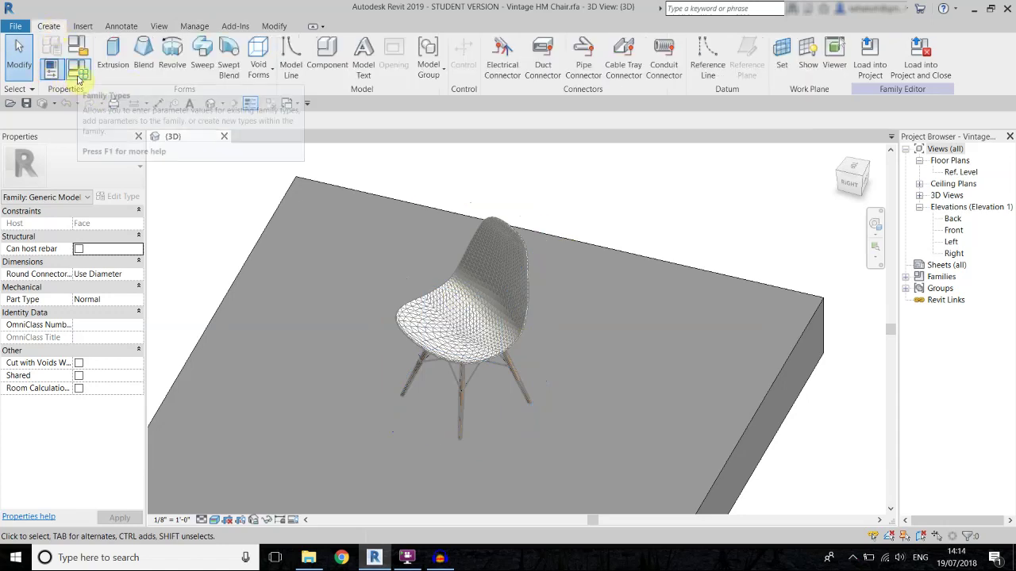
pyautogui.click(79, 75)
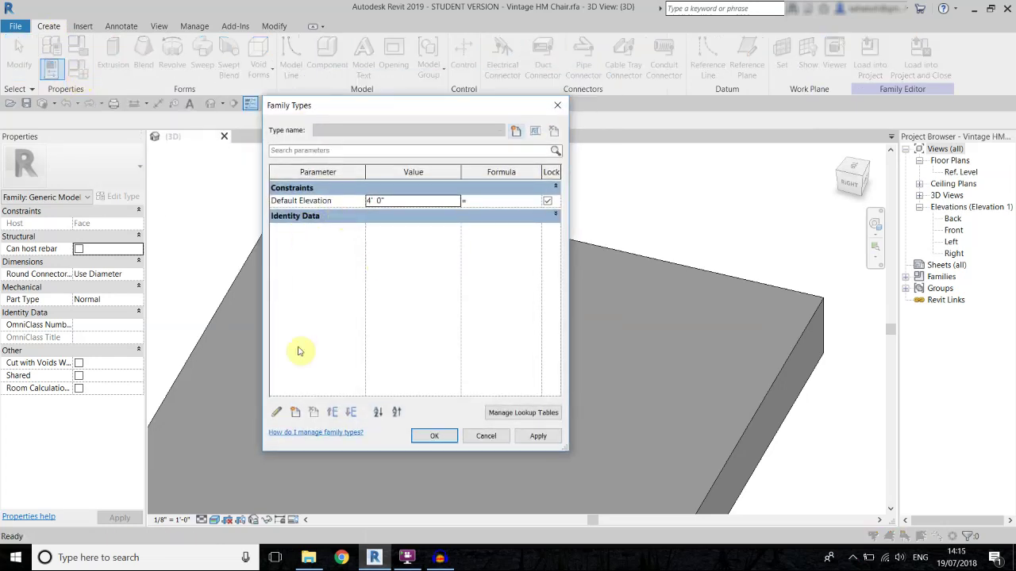
pyautogui.click(296, 414)
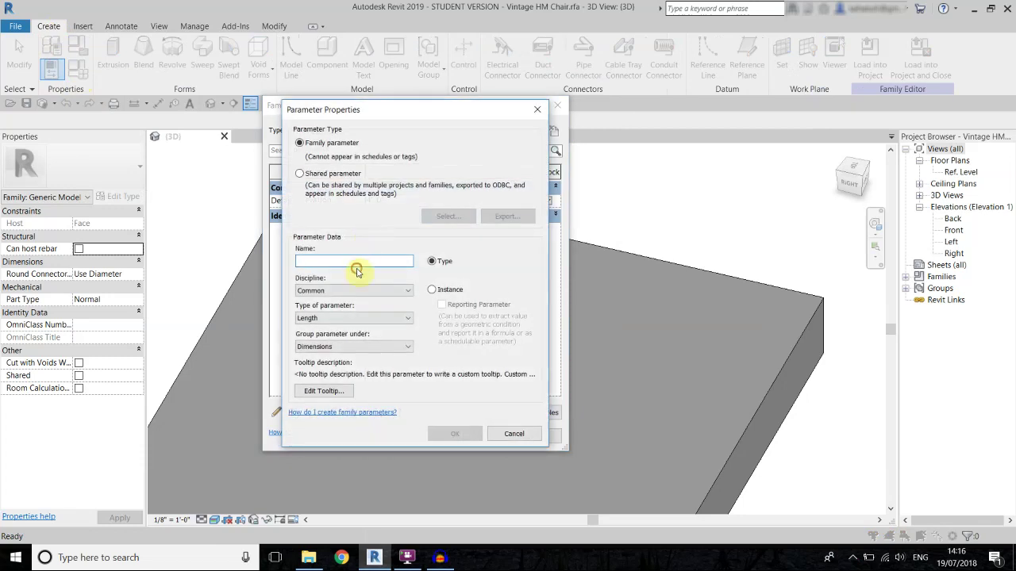
pyautogui.write('VH')
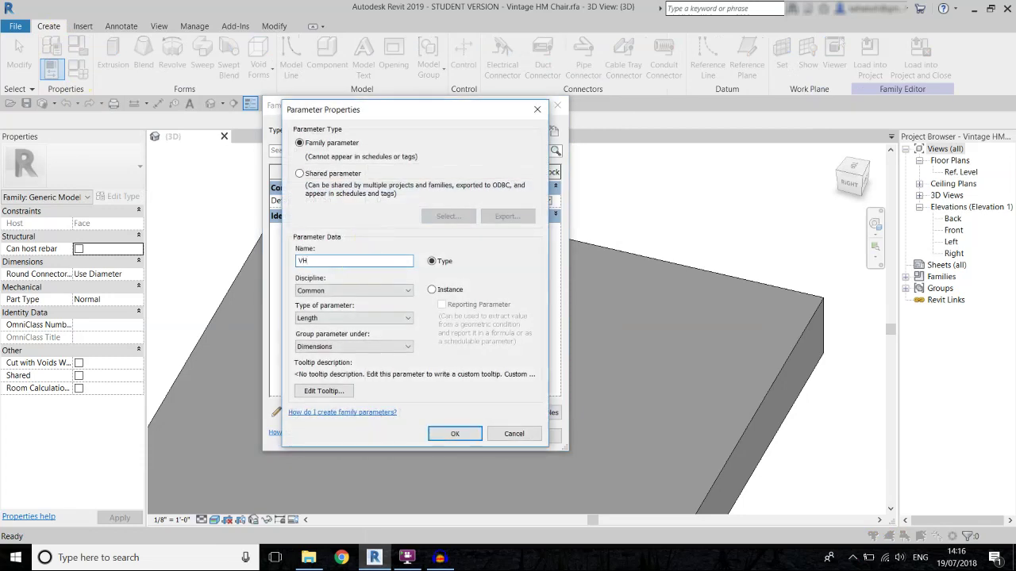
pyautogui.write('M Chaor')
pyautogui.press('Tab')
pyautogui.click(317, 292)
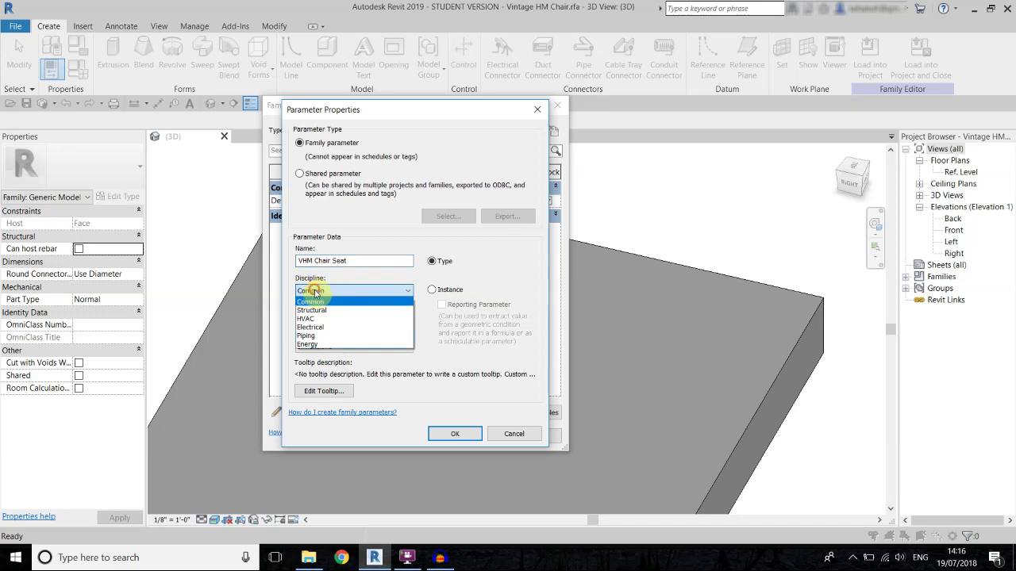
pyautogui.click(316, 293)
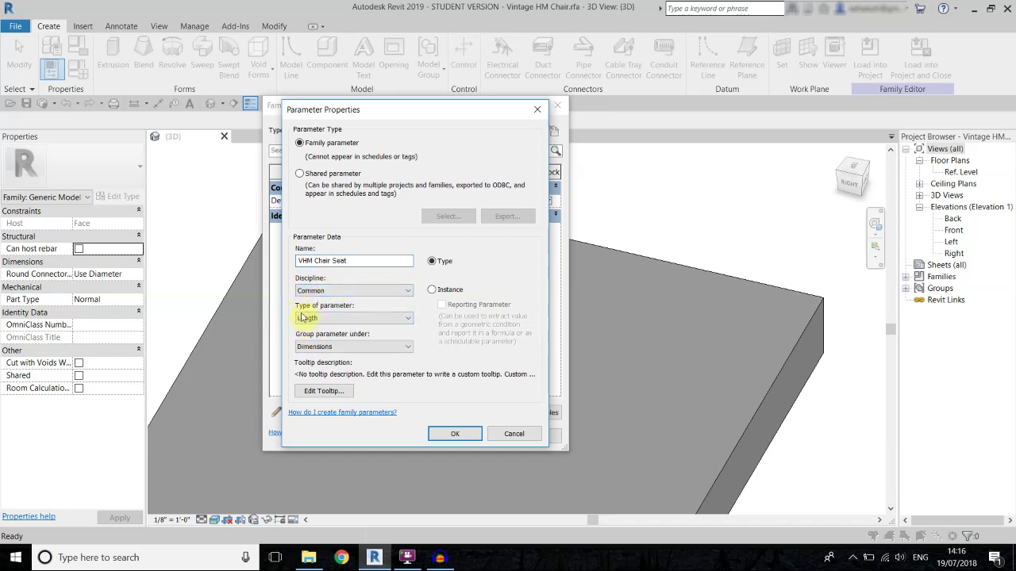
pyautogui.click(336, 315)
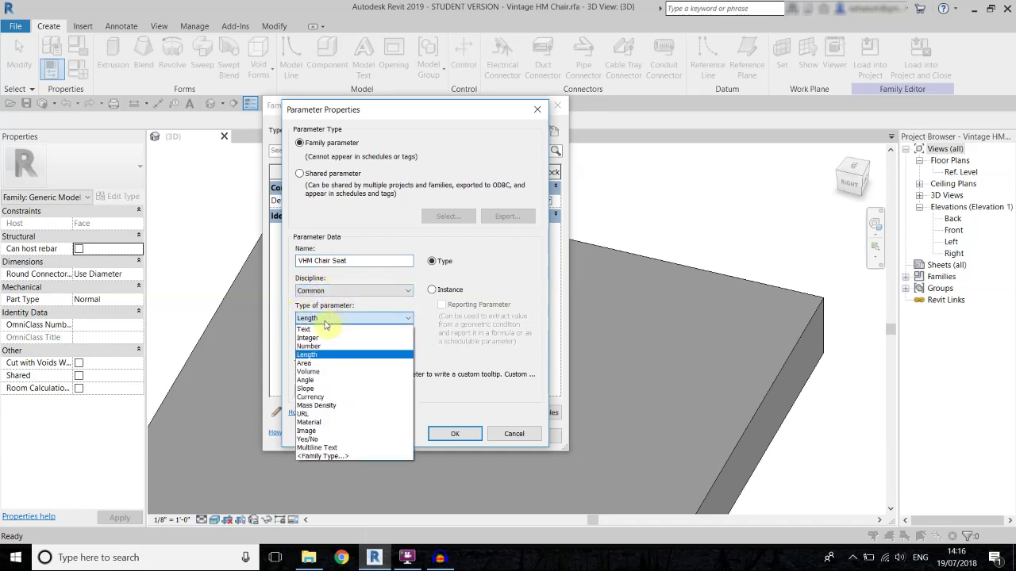
pyautogui.click(335, 422)
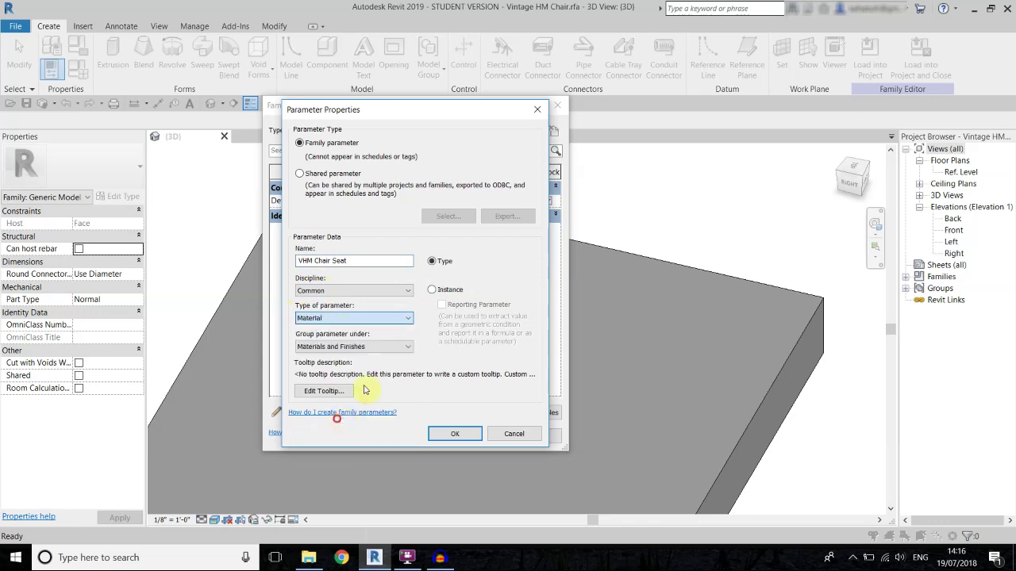
pyautogui.click(455, 433)
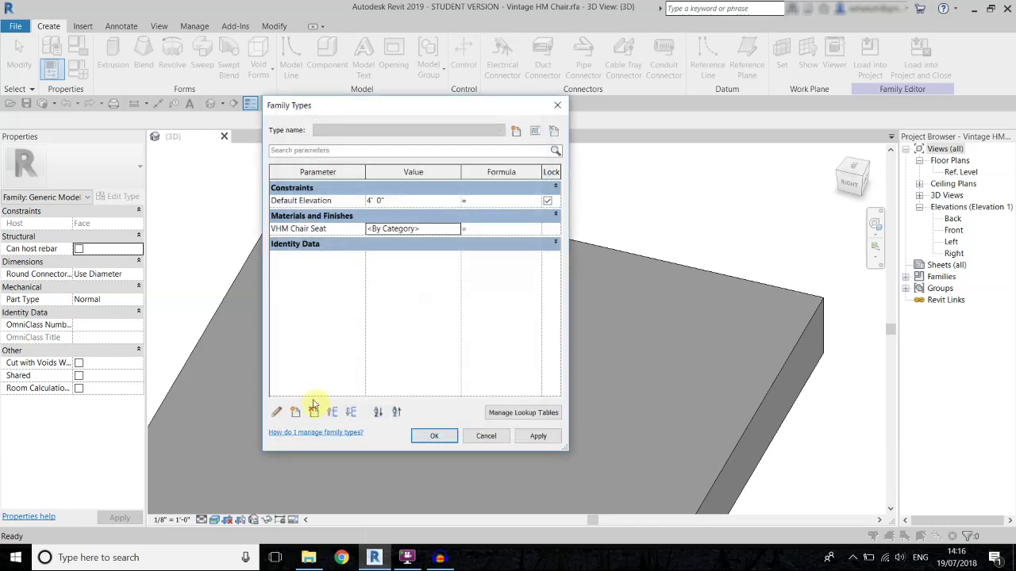
# Add a second material-type family parameter named "VHM Chair Metal".
pyautogui.moveTo(396, 117); pyautogui.dragTo(245, 140)
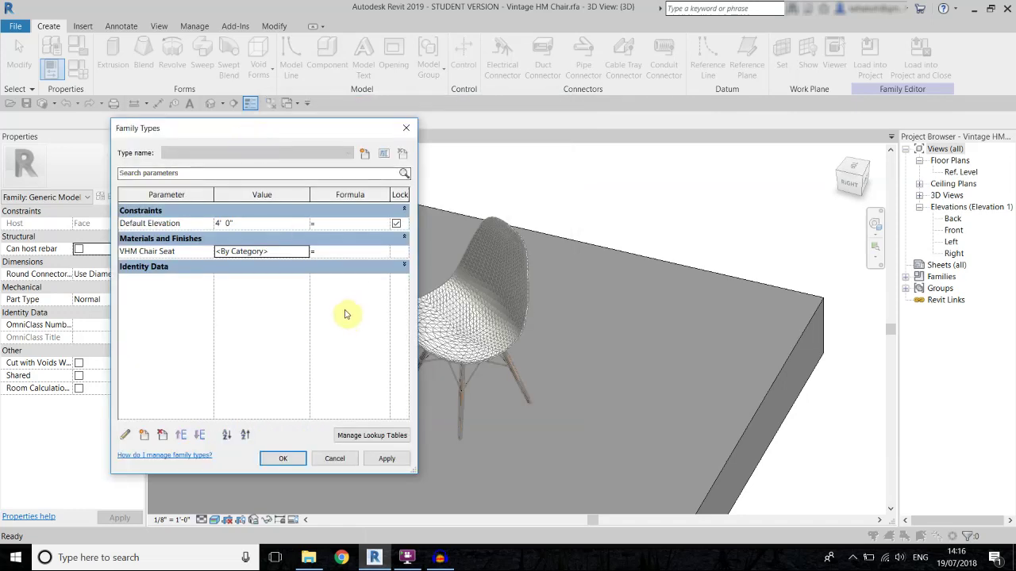
pyautogui.click(144, 435)
pyautogui.write('VHM Chair Metal')
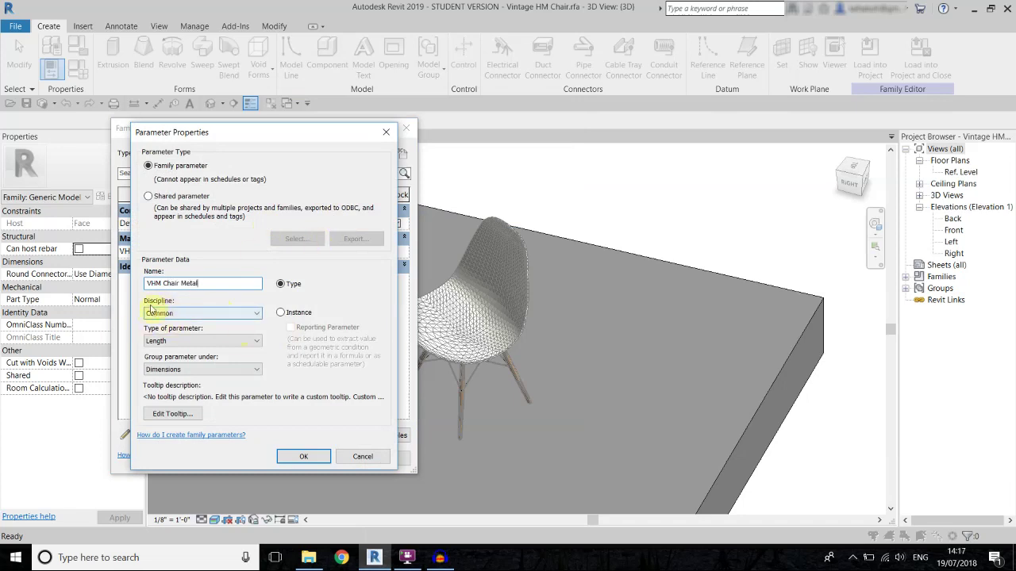
pyautogui.click(184, 341)
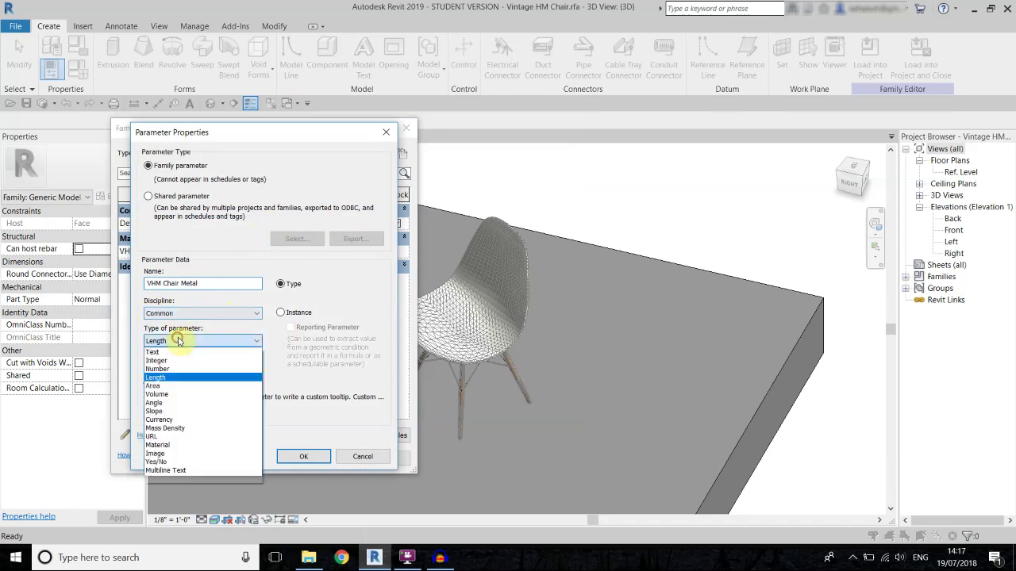
pyautogui.click(183, 445)
pyautogui.click(300, 458)
# Add a third material-type family parameter named "VHM Chair Legs".
pyautogui.click(144, 436)
pyautogui.write('VHM')
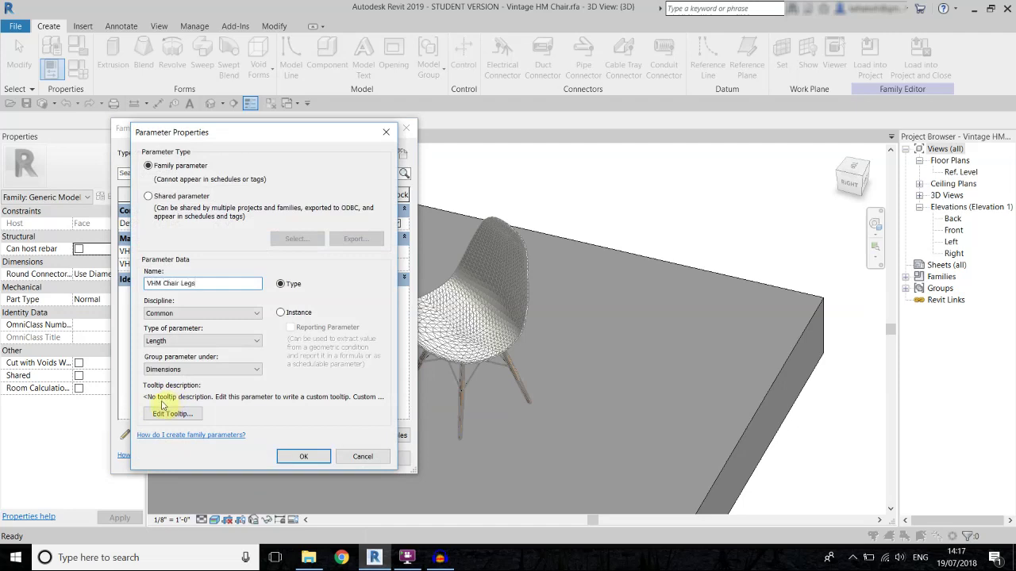
pyautogui.click(163, 343)
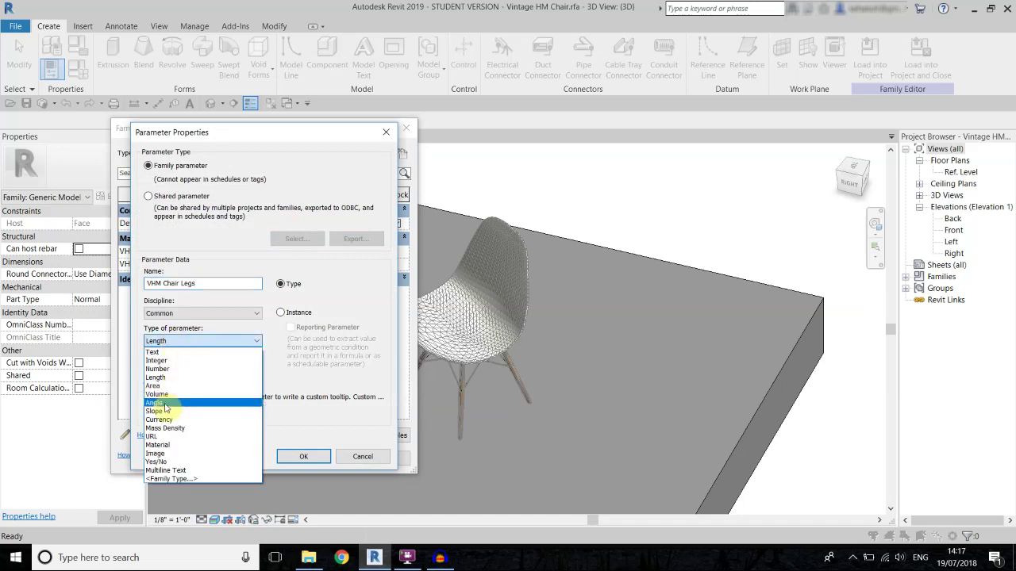
pyautogui.click(157, 444)
pyautogui.click(304, 456)
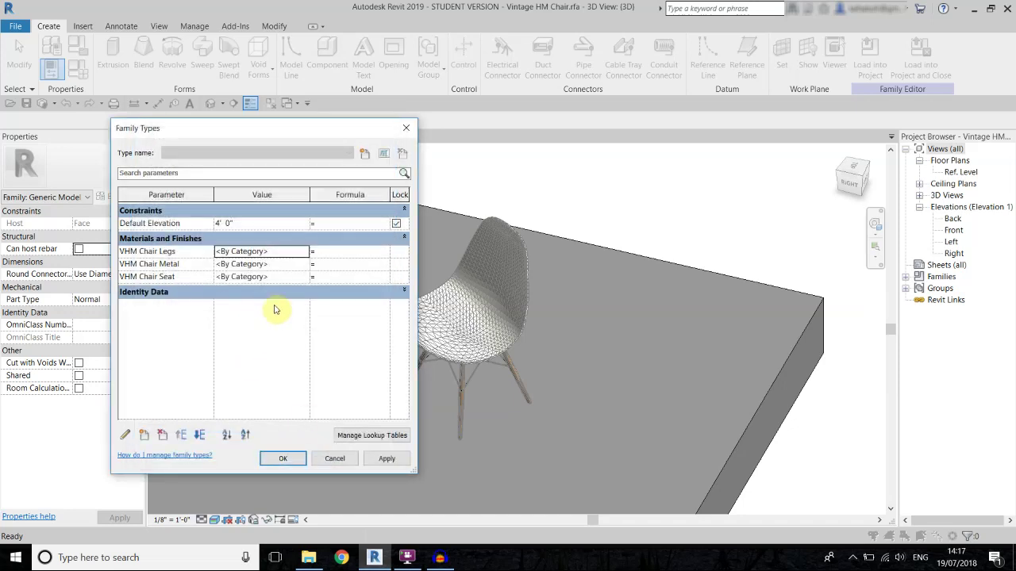
# Assign the Vintage HM Chair-Legs material to the VHM Chair Legs parameter.
pyautogui.click(309, 252)
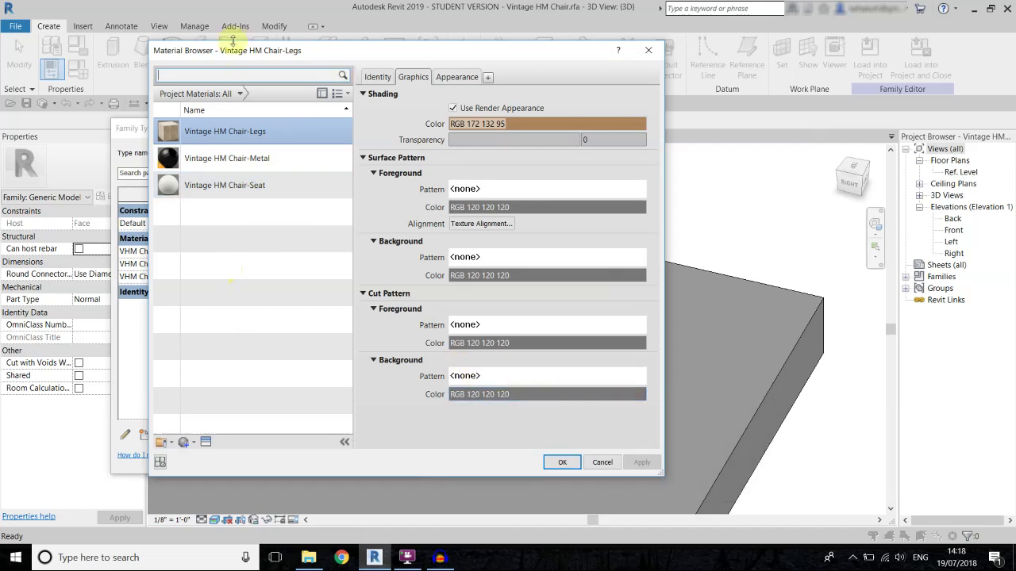
pyautogui.moveTo(243, 57); pyautogui.dragTo(286, 68)
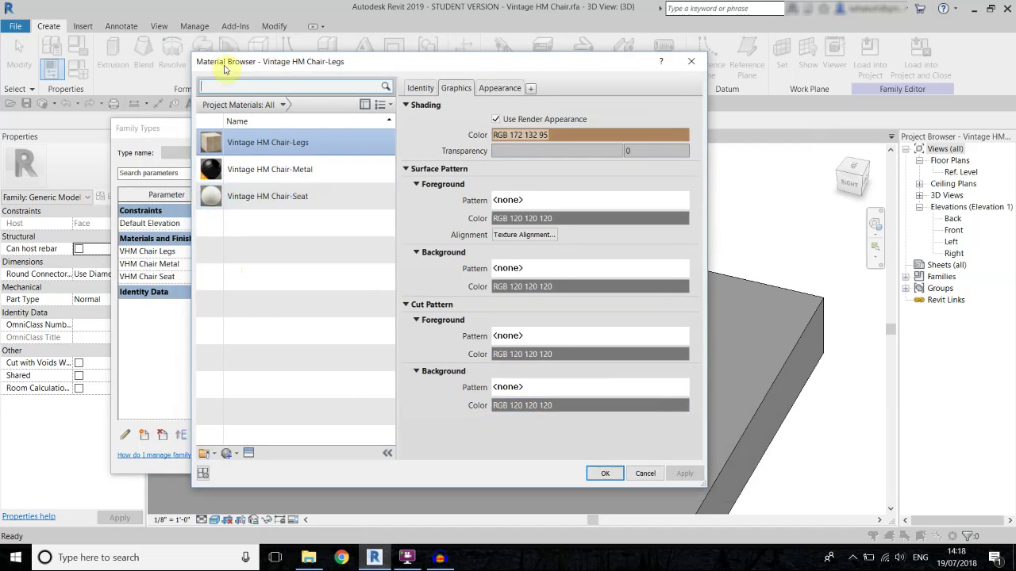
pyautogui.moveTo(224, 68); pyautogui.dragTo(305, 73)
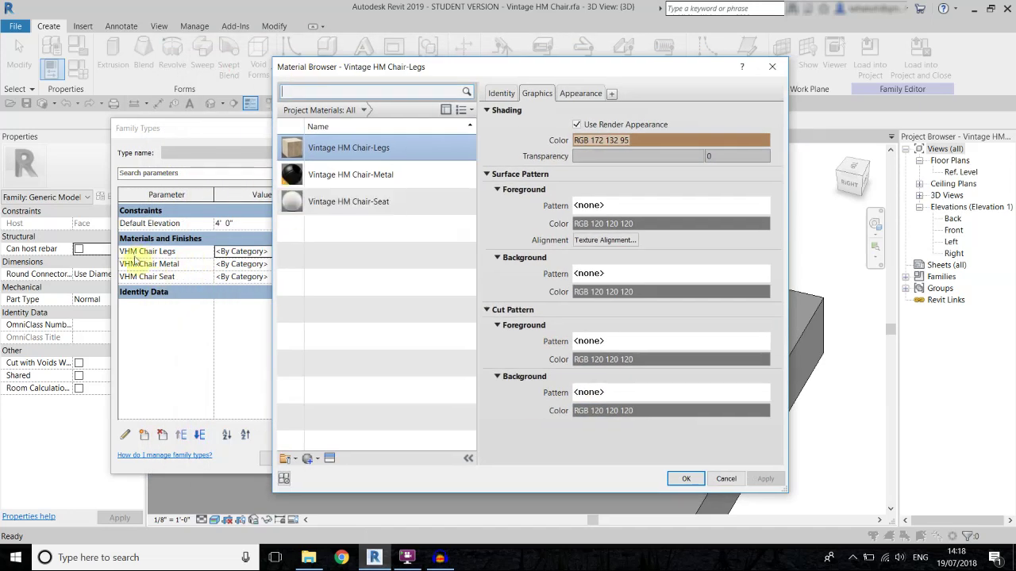
pyautogui.doubleClick(325, 148)
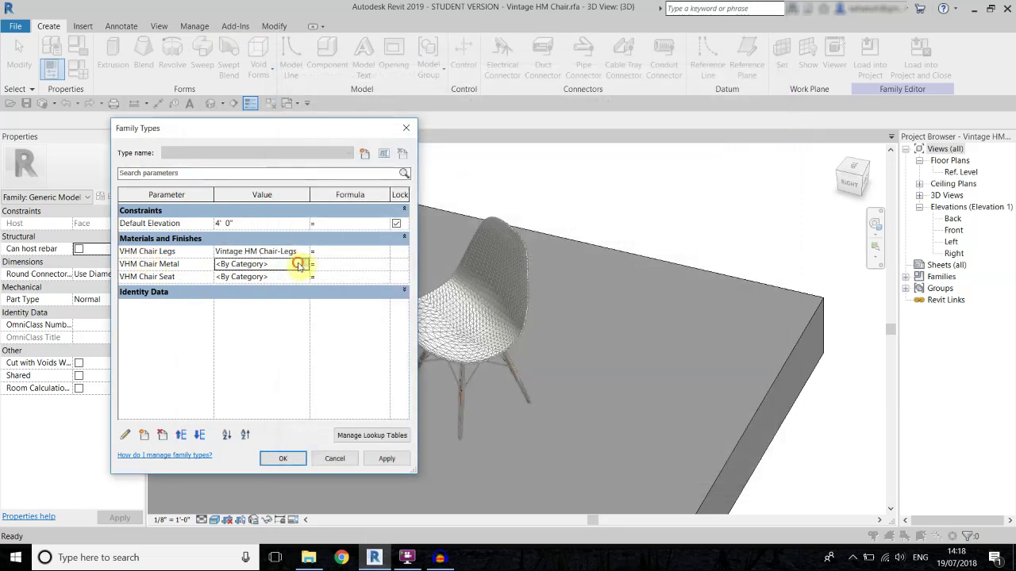
# Assign Vintage HM Chair-Metal to VHM Chair Metal and Vintage HM Chair-Seat to VHM Chair Seat, and accept the family types.
pyautogui.click(298, 265)
pyautogui.click(305, 264)
pyautogui.doubleClick(404, 173)
pyautogui.click(298, 277)
pyautogui.click(306, 277)
pyautogui.doubleClick(386, 200)
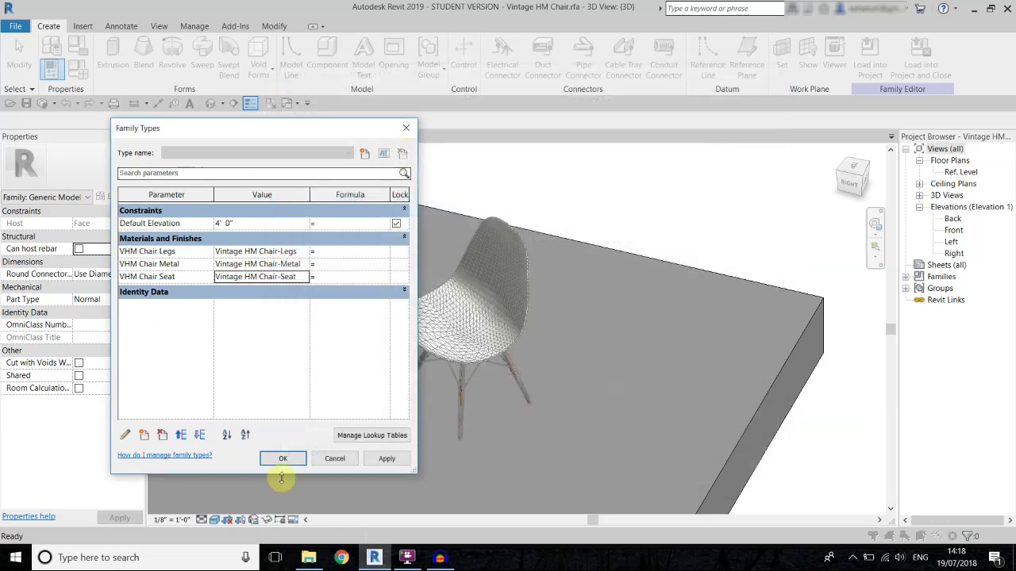
pyautogui.click(290, 456)
# Turn off Show Edges in the graphic display options of the 3D view, keeping the Realistic style.
pyautogui.scroll(4, 526, 288)
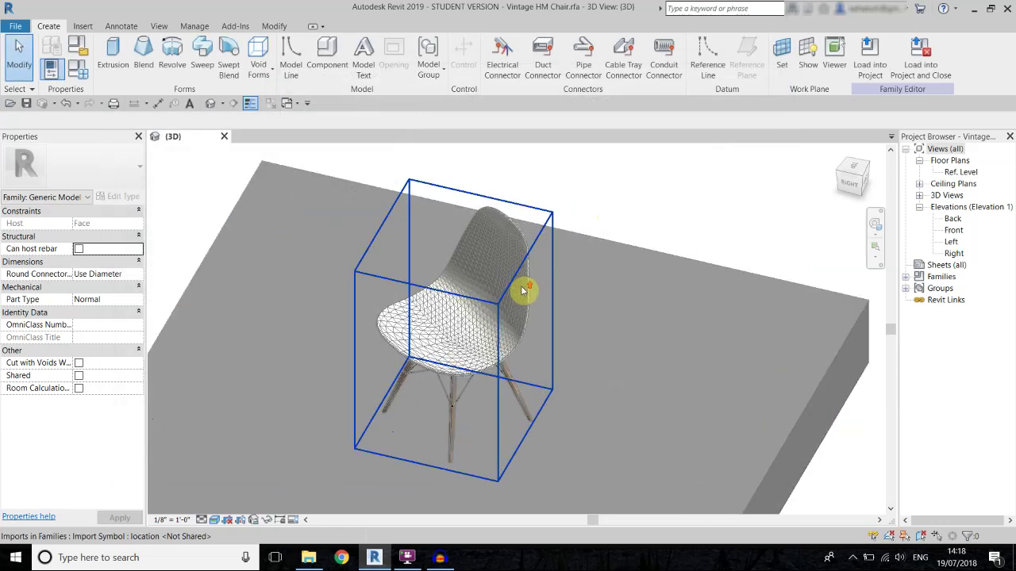
pyautogui.scroll(-1, 503, 223)
pyautogui.click(314, 427)
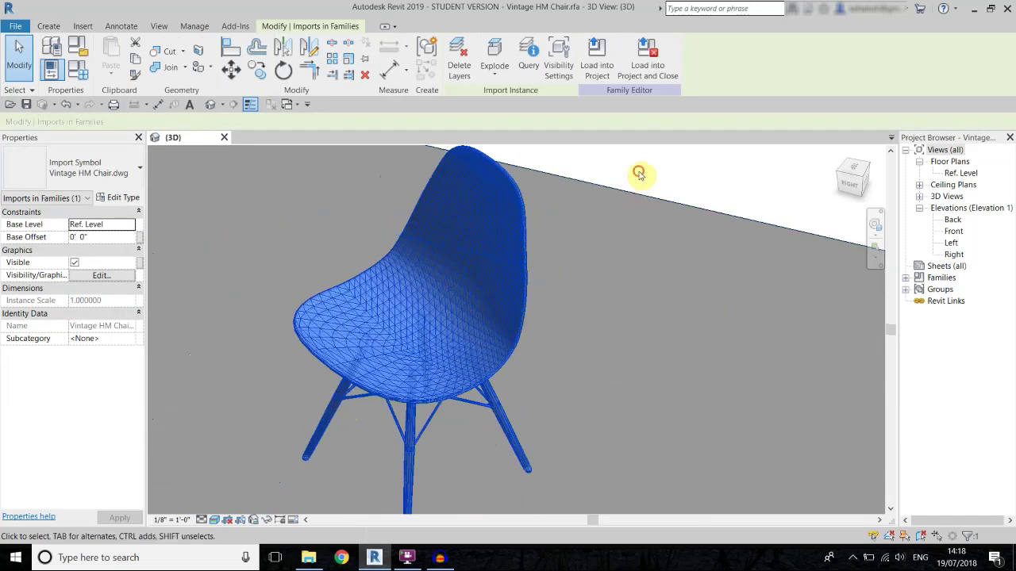
pyautogui.click(641, 178)
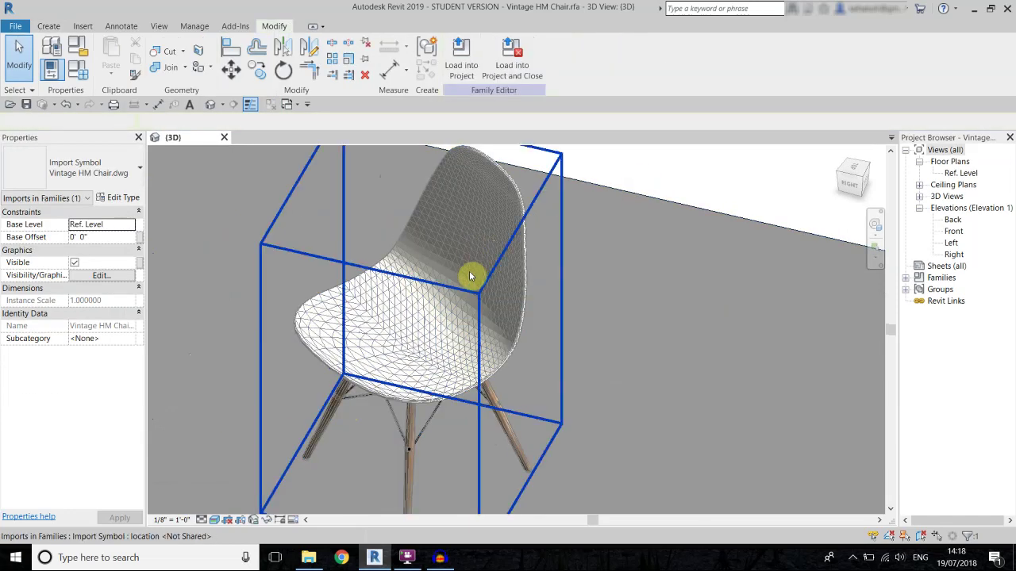
pyautogui.click(215, 520)
pyautogui.click(254, 422)
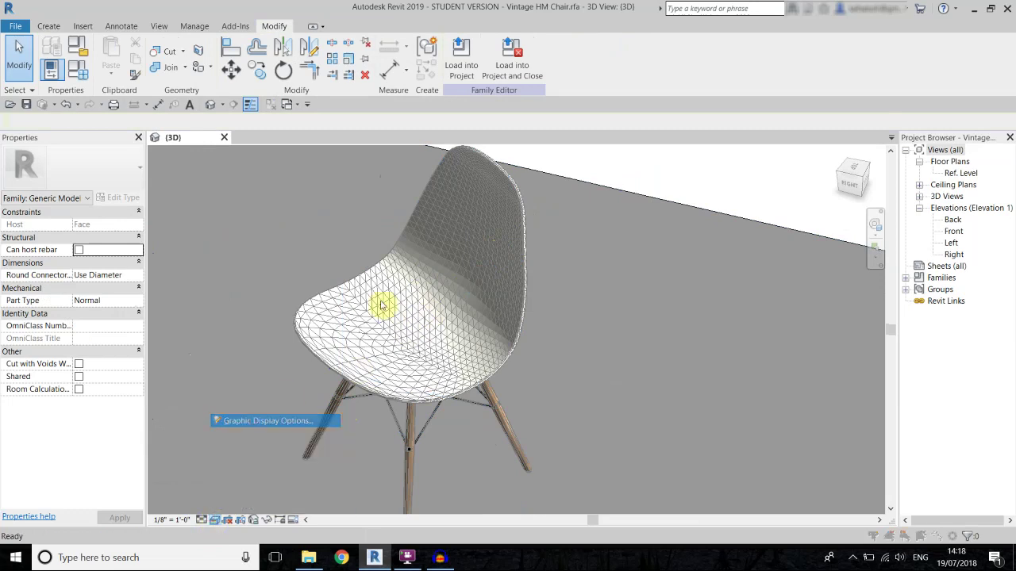
pyautogui.moveTo(485, 139); pyautogui.dragTo(370, 103)
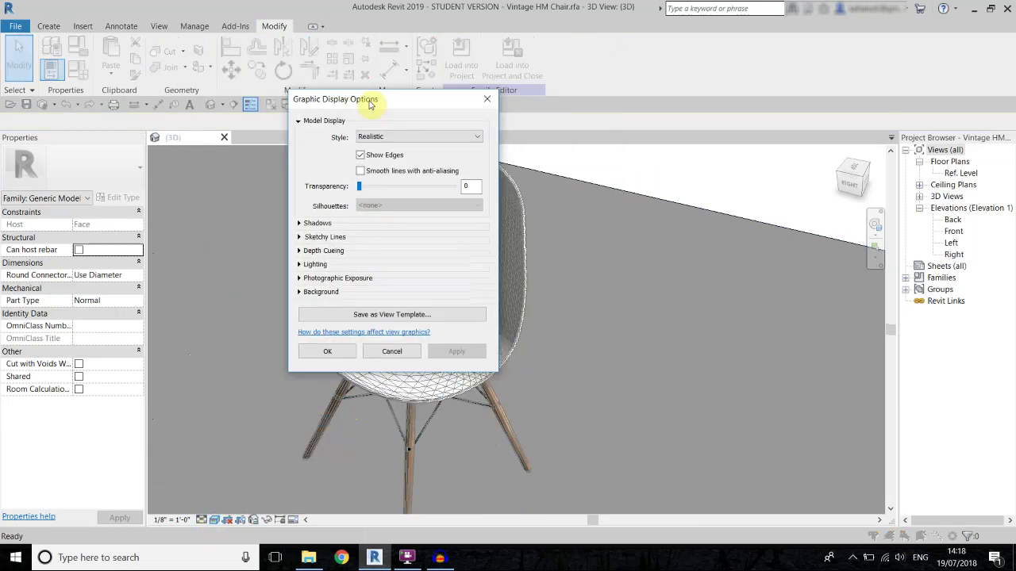
pyautogui.click(361, 155)
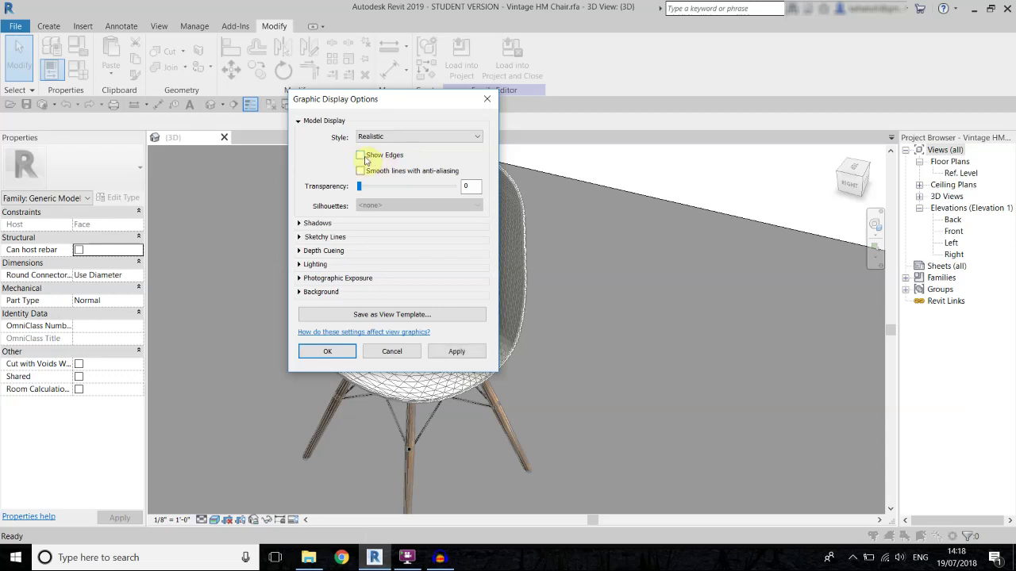
pyautogui.click(327, 351)
# Examine the chair's seat, metal braces and legs in the 3D view with the edges hidden.
pyautogui.click(465, 317)
pyautogui.scroll(5, 389, 290)
pyautogui.scroll(-5, 389, 290)
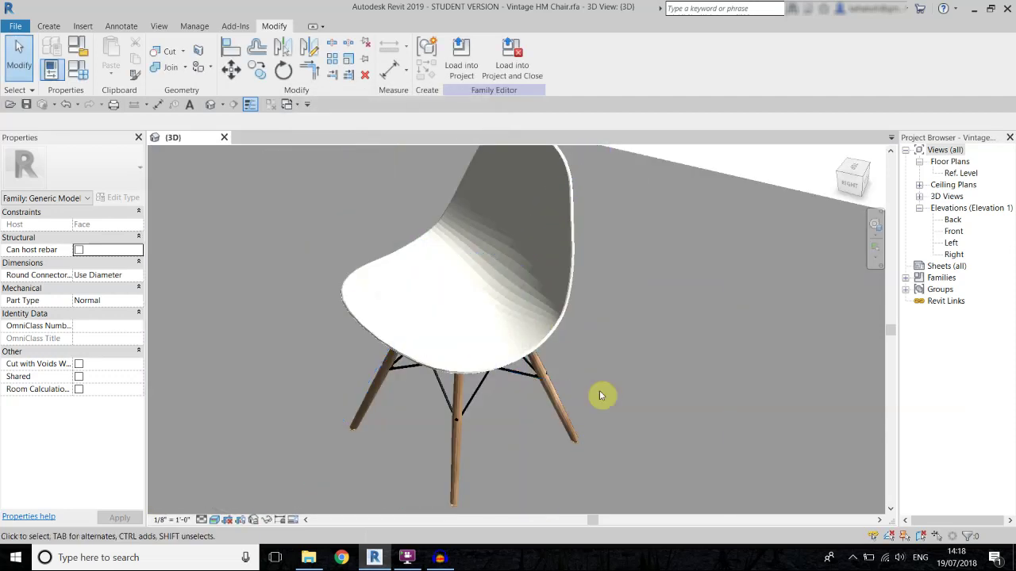
pyautogui.keyDown('shift'); pyautogui.moveTo(567, 328); pyautogui.dragTo(458, 342, button='middle'); pyautogui.keyUp('shift')
pyautogui.scroll(5, 390, 290)
pyautogui.moveTo(390, 291); pyautogui.dragTo(431, 419, button='middle')
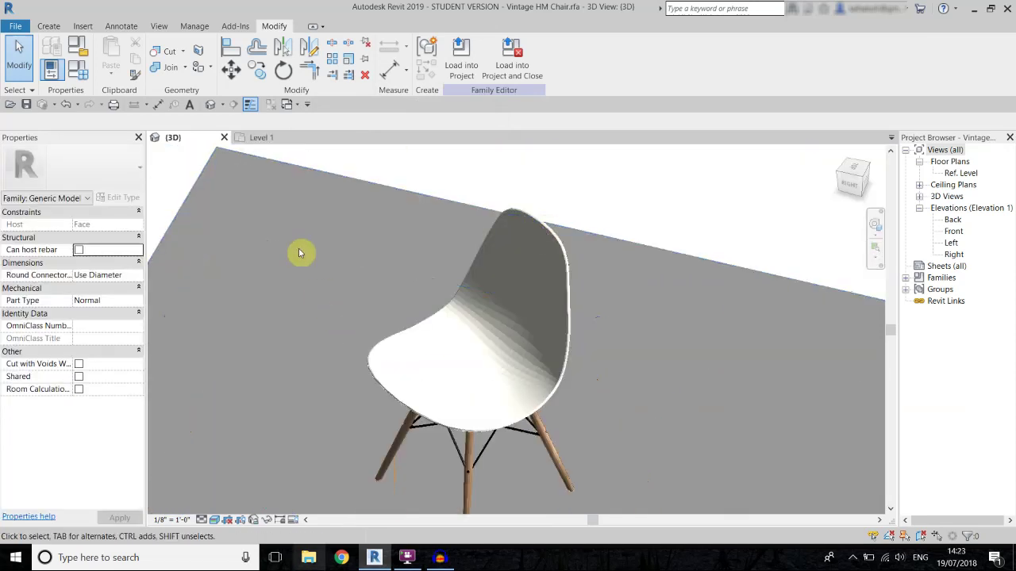
# Load the Vintage HM Chair family into Project3, whose Level 1 floor plan is already open.
pyautogui.click(260, 137)
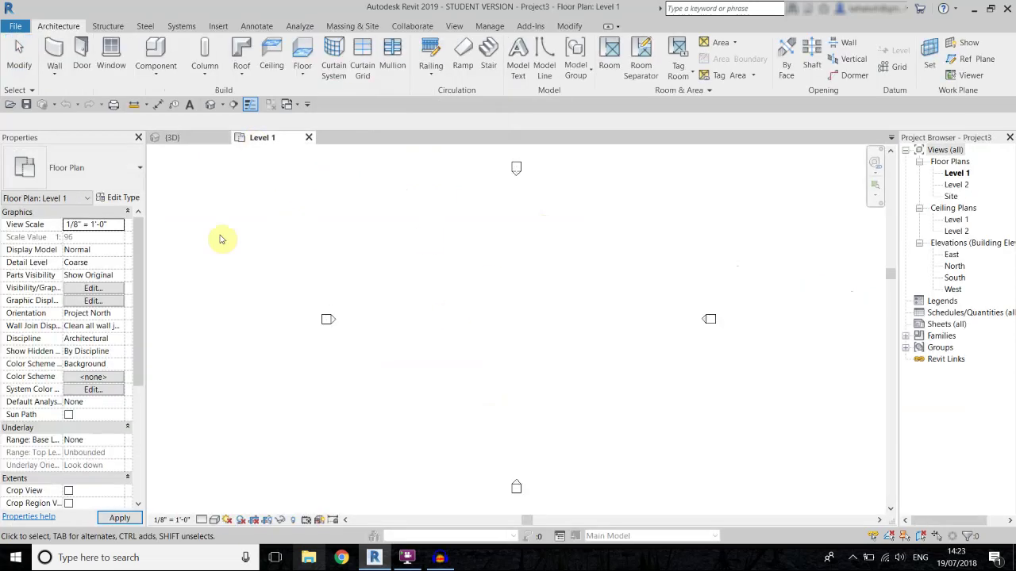
pyautogui.click(205, 141)
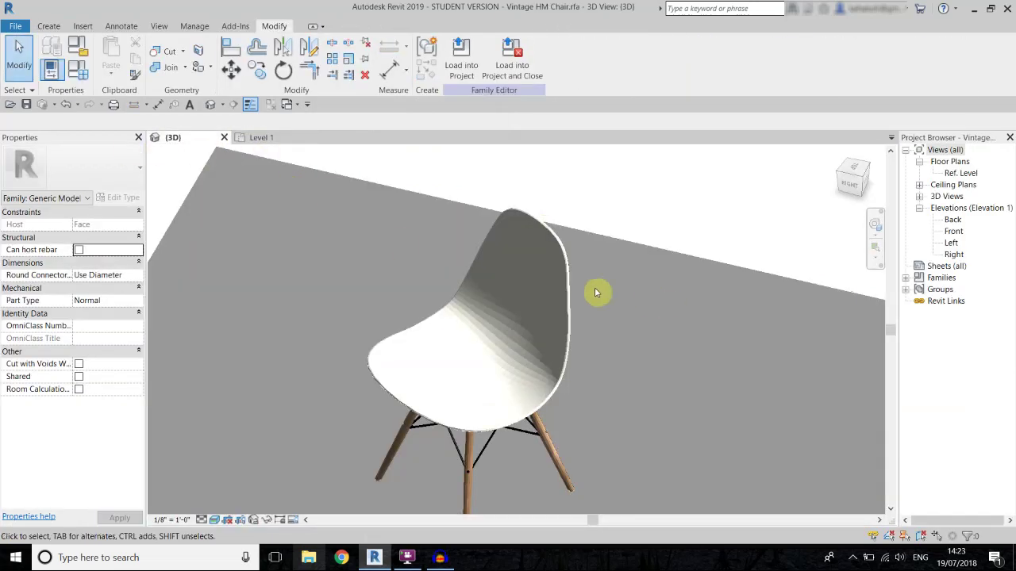
pyautogui.click(453, 82)
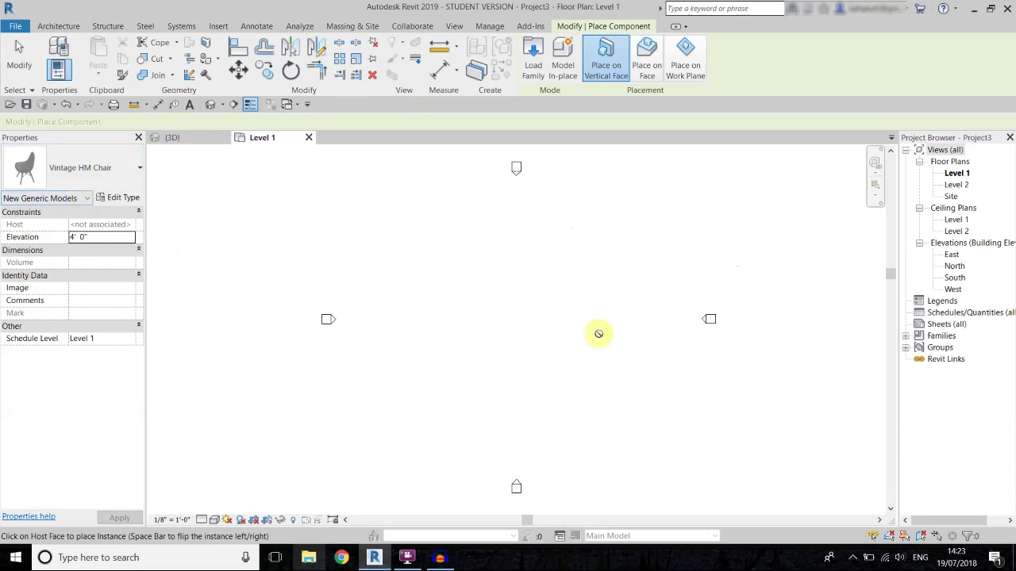
# Place the Vintage HM Chair on the work plane in the Level 1 floor plan and finish placing.
pyautogui.moveTo(635, 283); pyautogui.dragTo(551, 288, button='middle')
pyautogui.scroll(2, 420, 312)
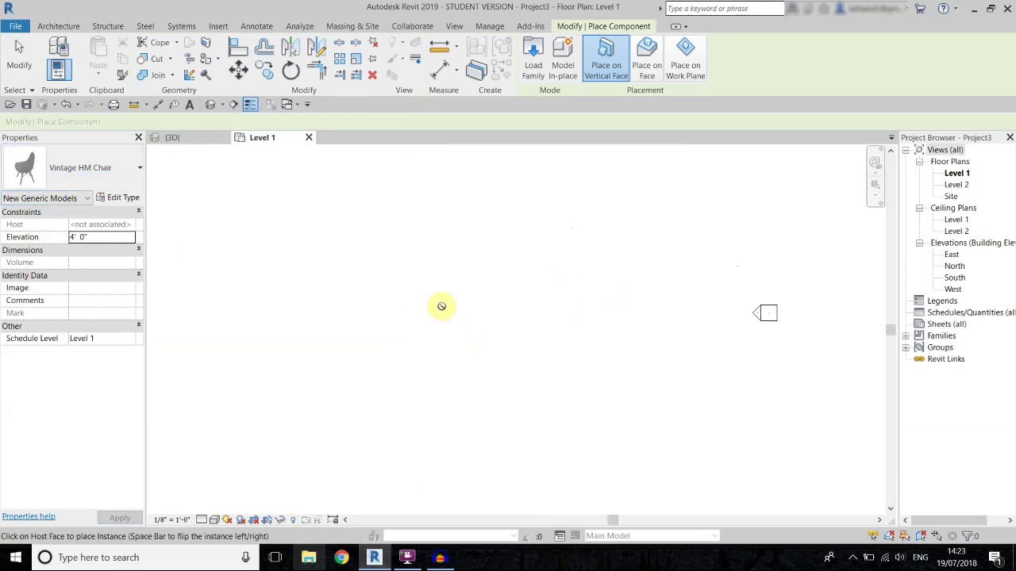
pyautogui.click(692, 80)
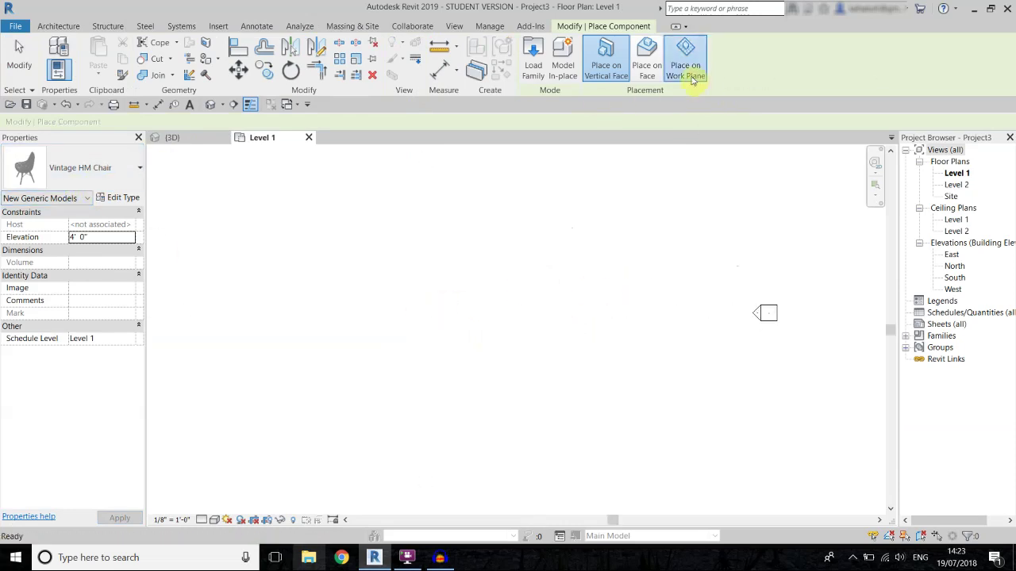
pyautogui.click(425, 301)
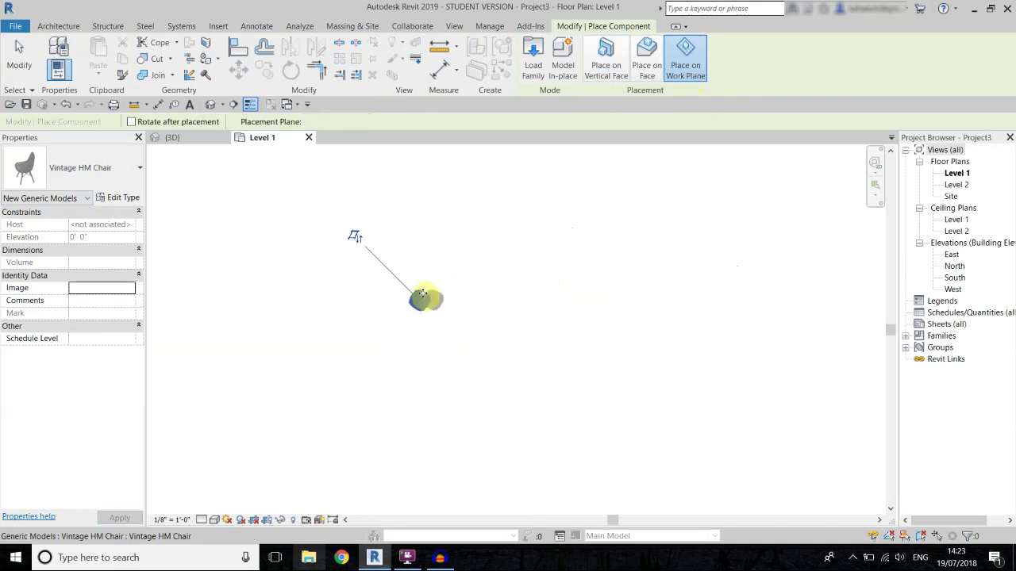
pyautogui.rightClick(476, 256)
pyautogui.click(496, 264)
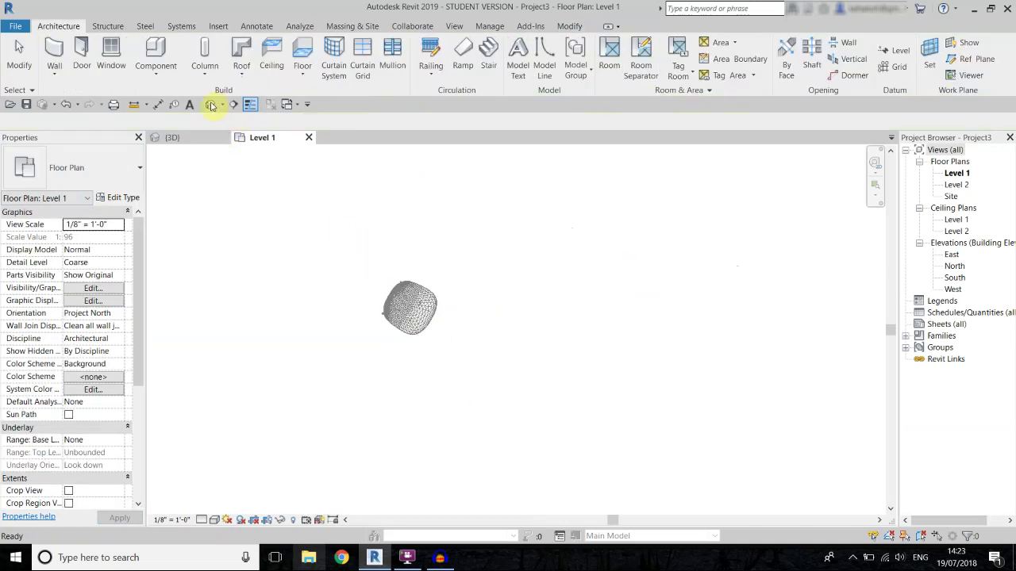
# Open the project's default 3D view showing the placed chair.
pyautogui.click(210, 104)
pyautogui.scroll(3, 463, 368)
pyautogui.scroll(5, 463, 367)
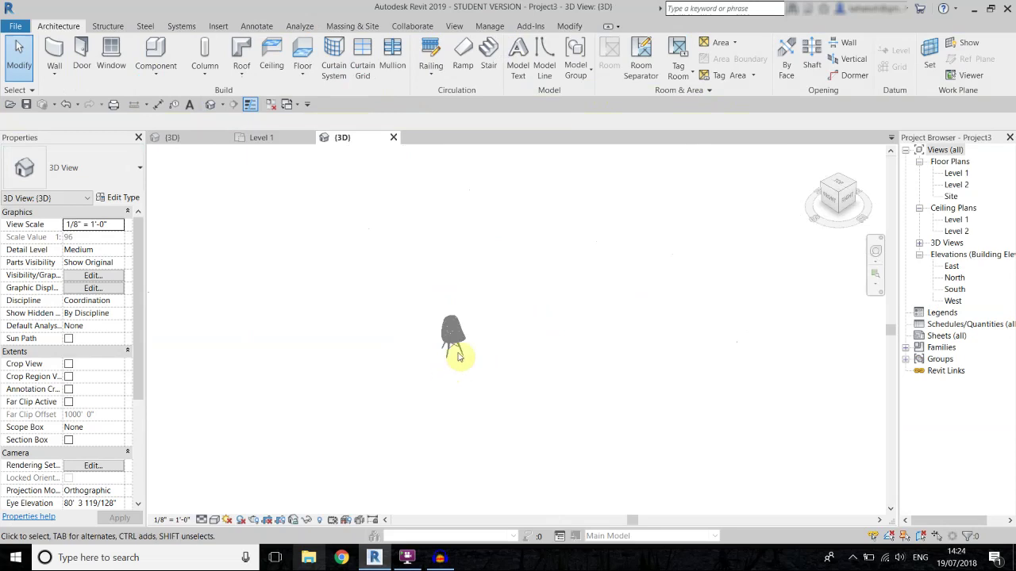
pyautogui.click(215, 520)
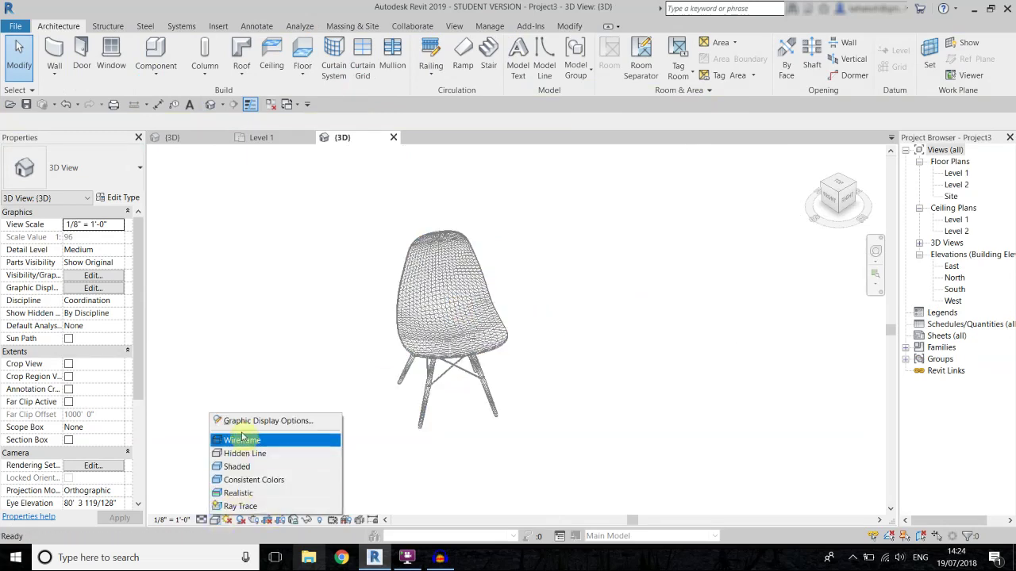
pyautogui.click(255, 417)
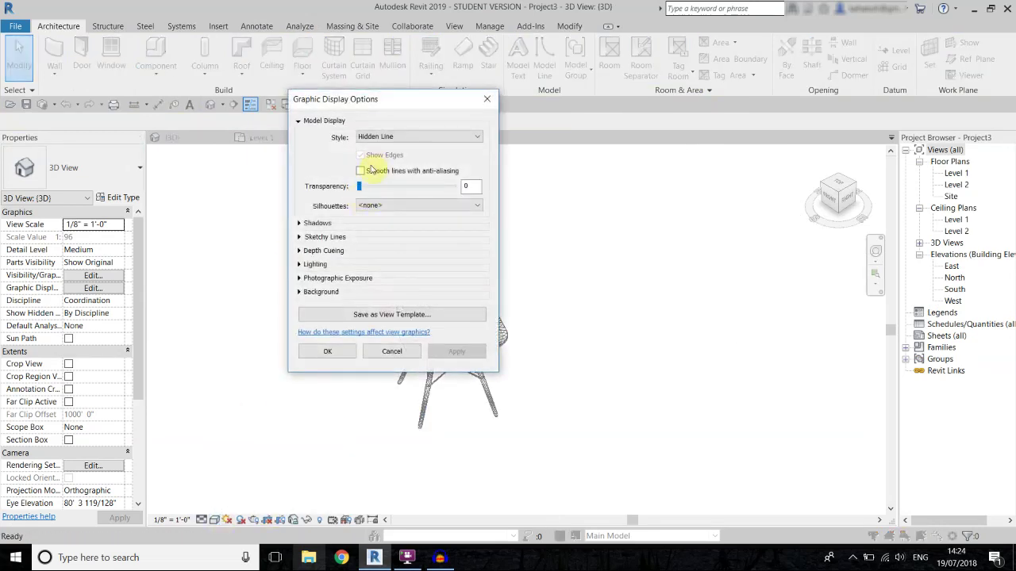
pyautogui.click(392, 351)
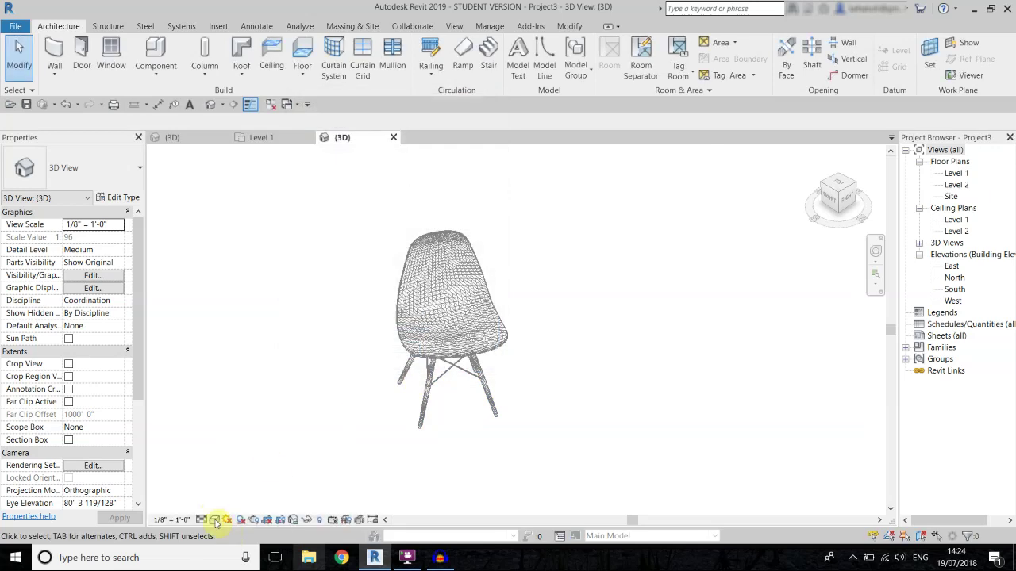
# Try the Shaded visual style on the 3D view and switch it to Realistic.
pyautogui.click(215, 520)
pyautogui.click(252, 467)
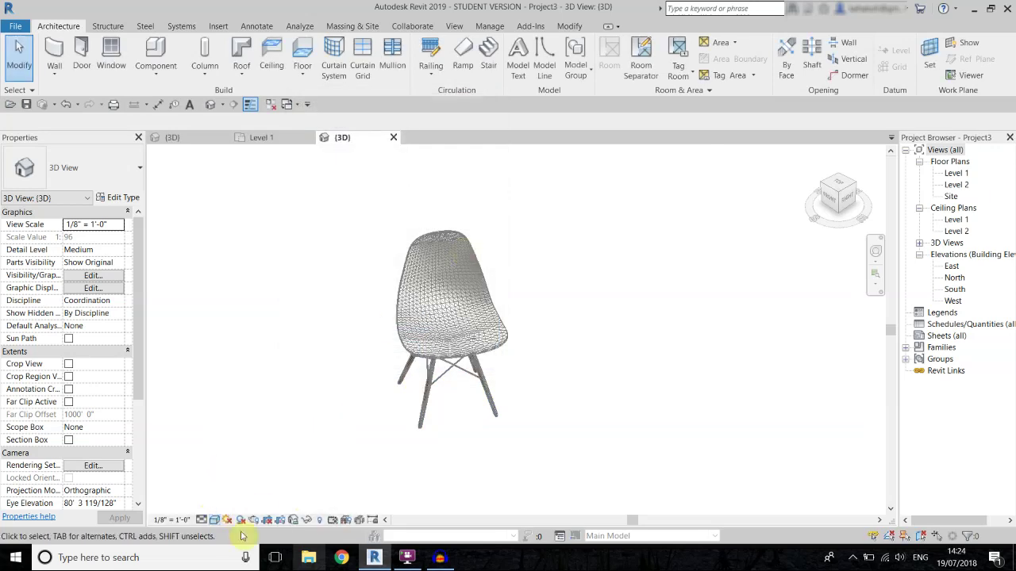
pyautogui.click(215, 519)
pyautogui.click(252, 499)
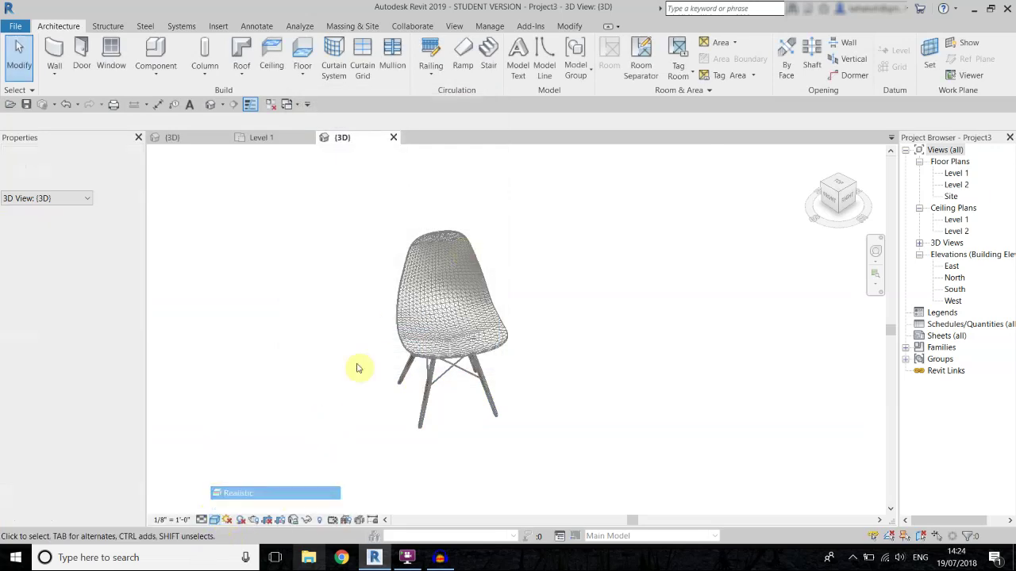
# Turn off Show Edges in the graphic display options of the project's 3D view and check the chair's surface.
pyautogui.scroll(2, 363, 335)
pyautogui.click(214, 517)
pyautogui.click(238, 421)
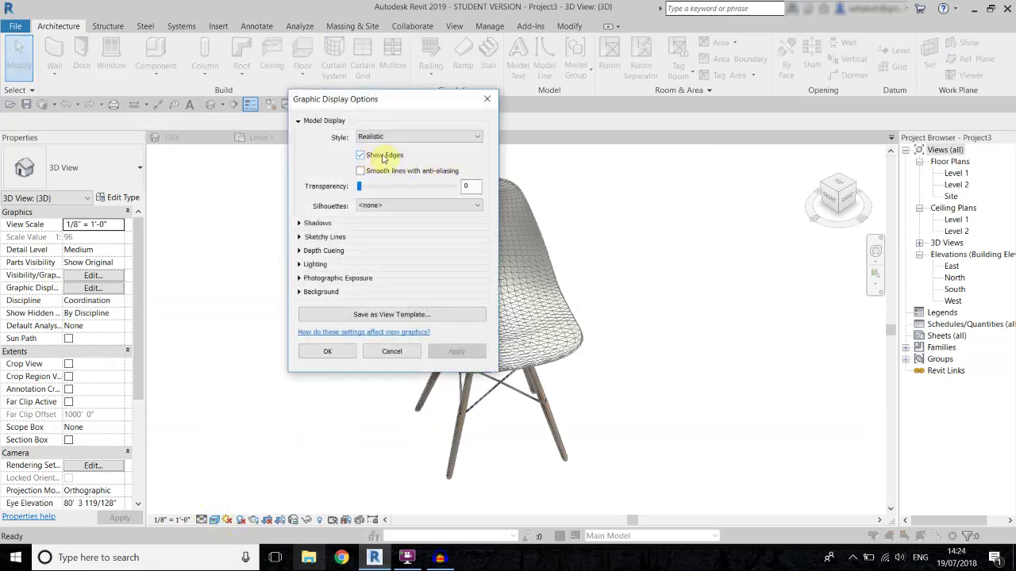
pyautogui.click(362, 156)
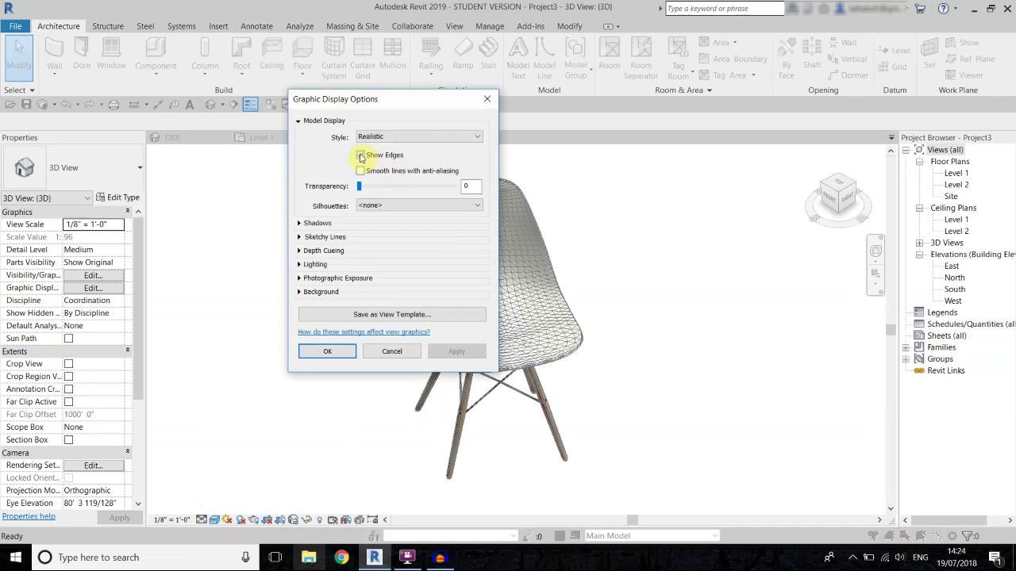
pyautogui.click(361, 155)
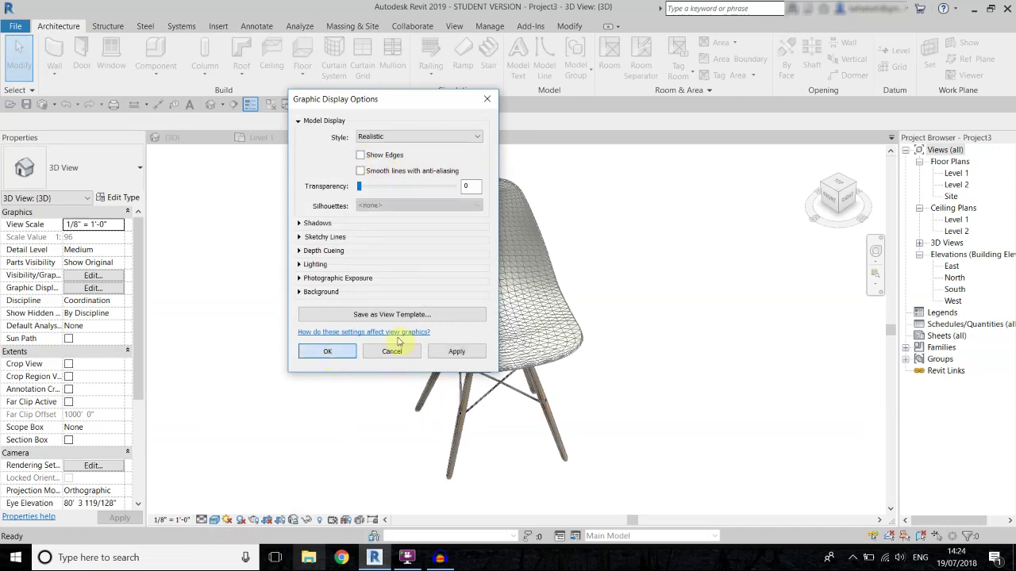
pyautogui.click(327, 351)
pyautogui.scroll(5, 582, 252)
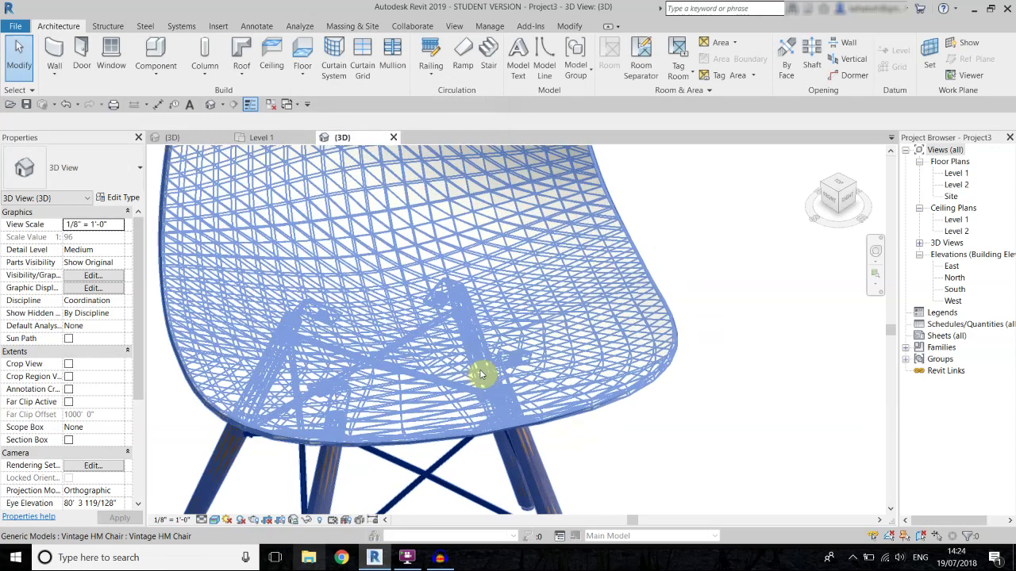
pyautogui.scroll(-6, 481, 333)
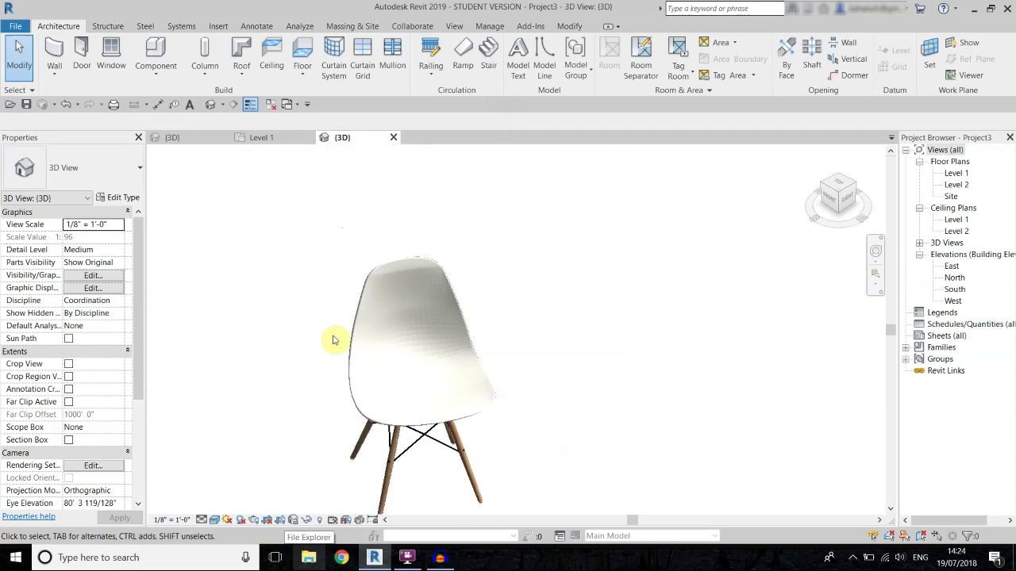
pyautogui.click(489, 26)
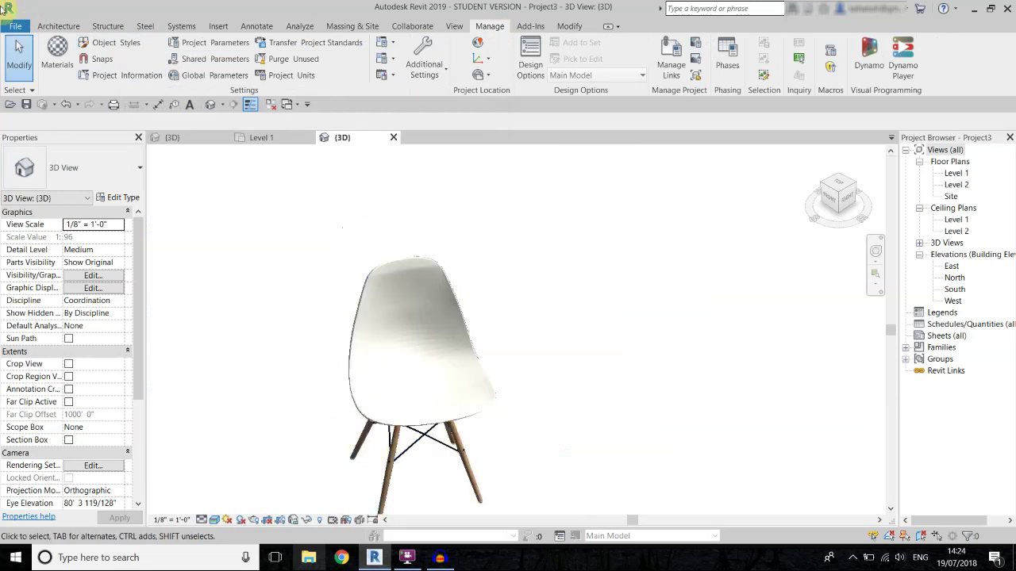
pyautogui.click(72, 27)
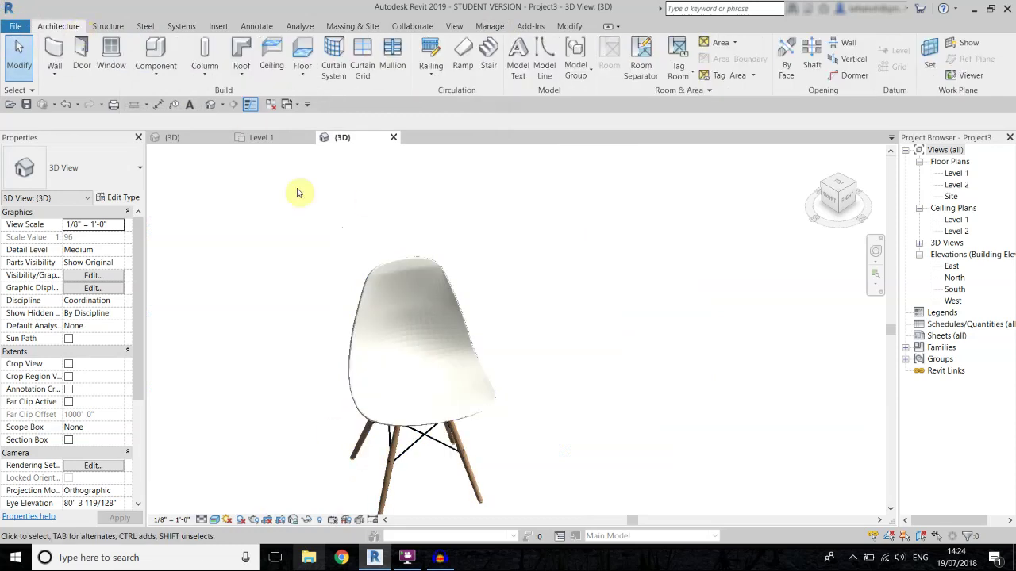
# Open the material assigned to VHM Chair Legs from the placed chair's type properties.
pyautogui.click(384, 286)
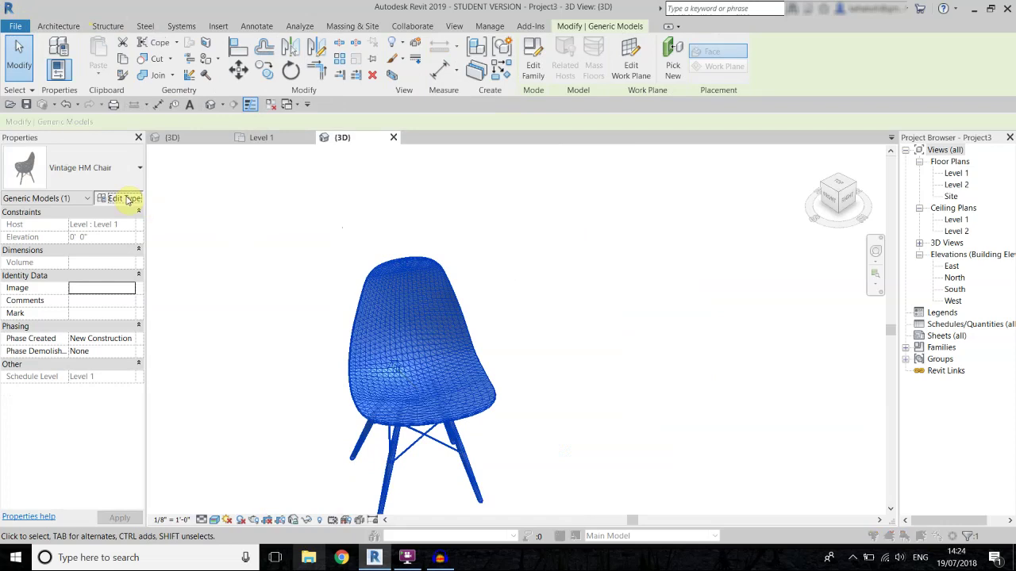
pyautogui.click(126, 198)
pyautogui.moveTo(373, 225); pyautogui.dragTo(153, 225)
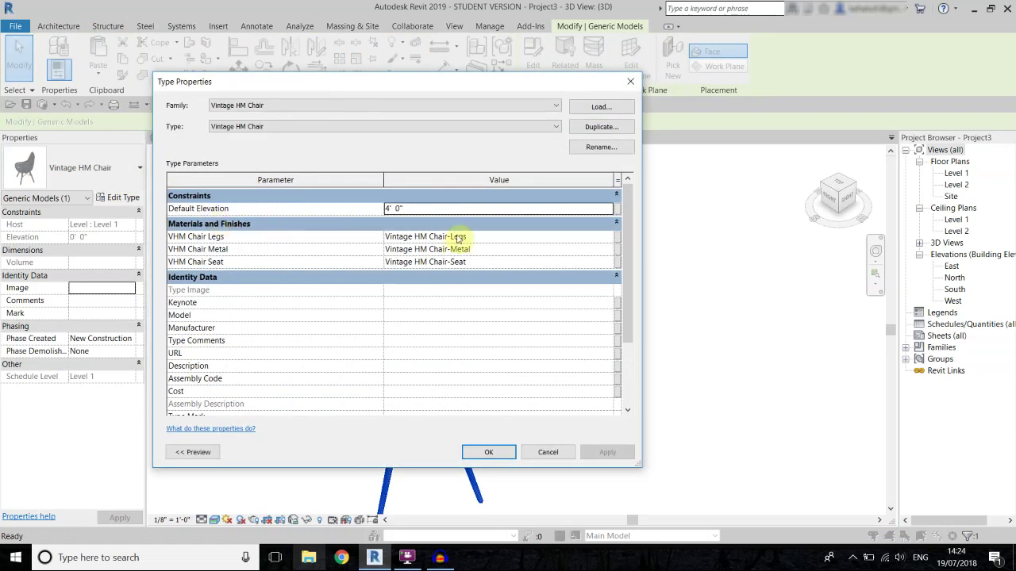
pyautogui.press('Tab')
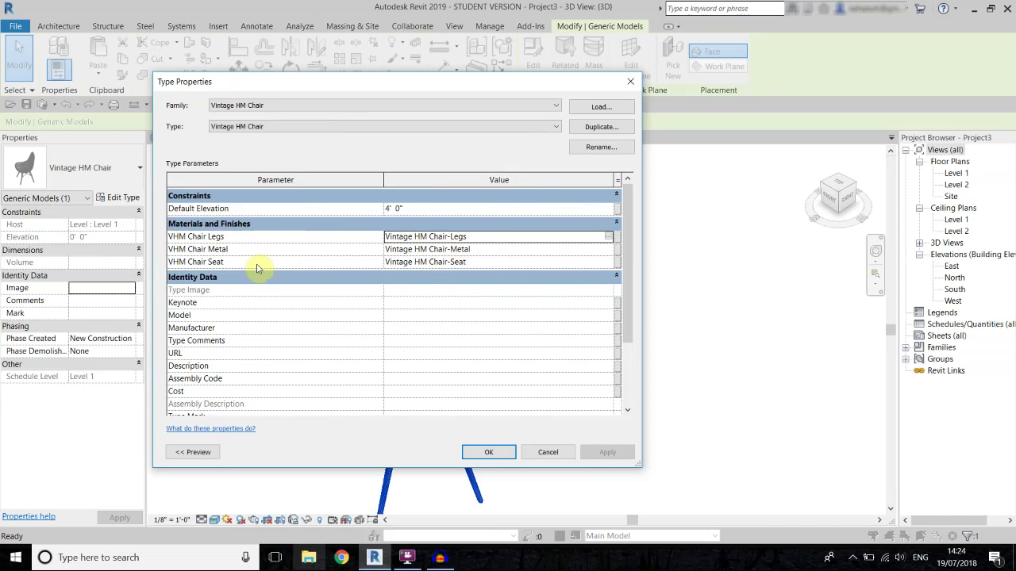
pyautogui.click(609, 238)
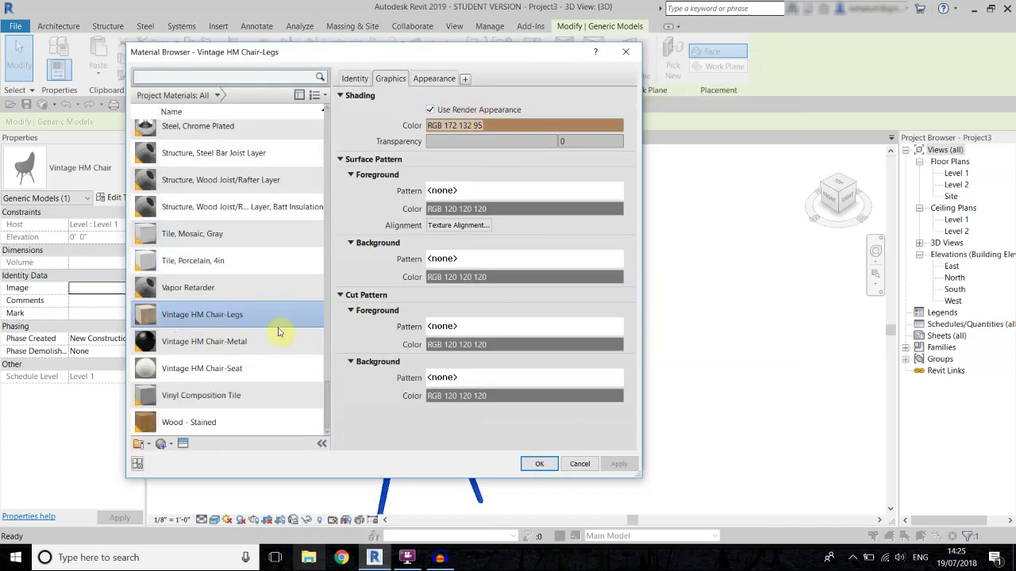
# Replace the Vintage HM Chair-Legs appearance asset with the Navy Blue porcelain and accept the material and type properties.
pyautogui.click(433, 80)
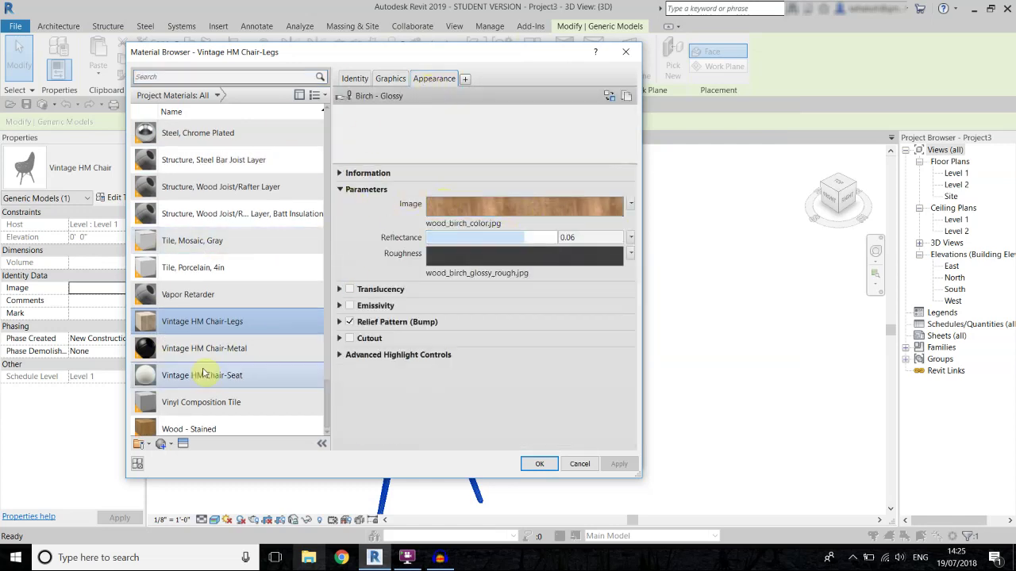
pyautogui.scroll(-1, 187, 389)
pyautogui.click(182, 443)
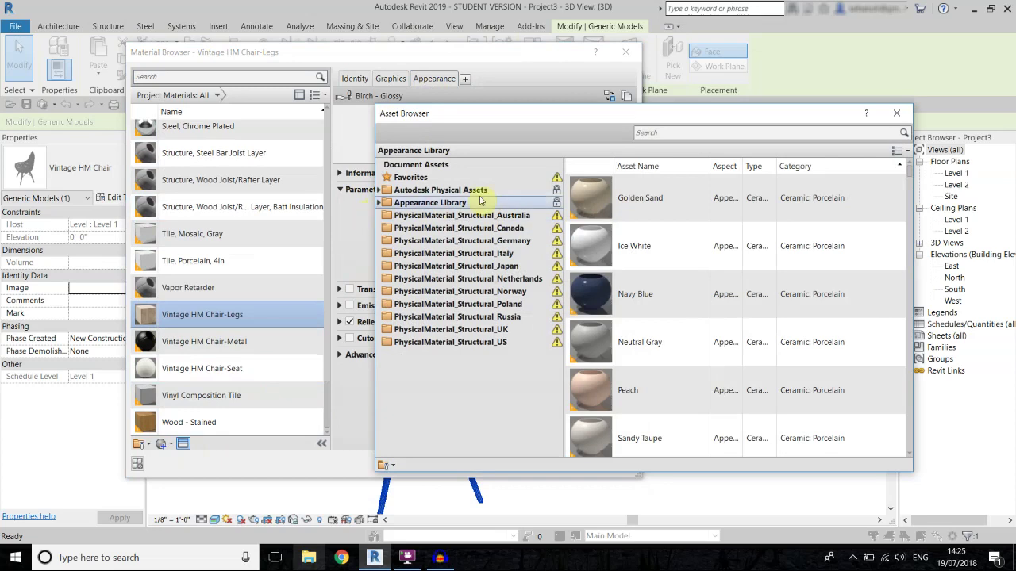
pyautogui.click(897, 296)
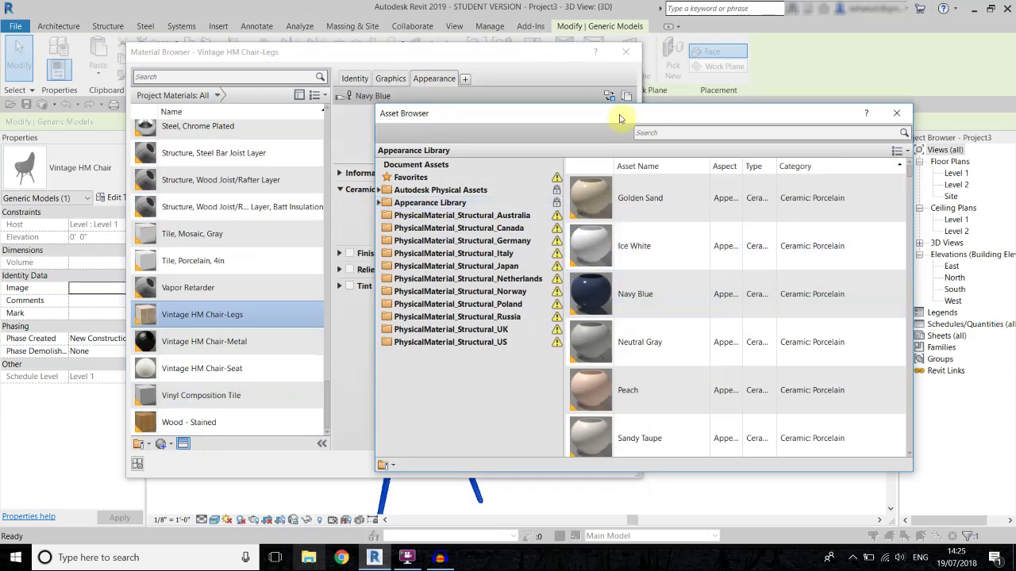
pyautogui.click(905, 115)
pyautogui.click(537, 463)
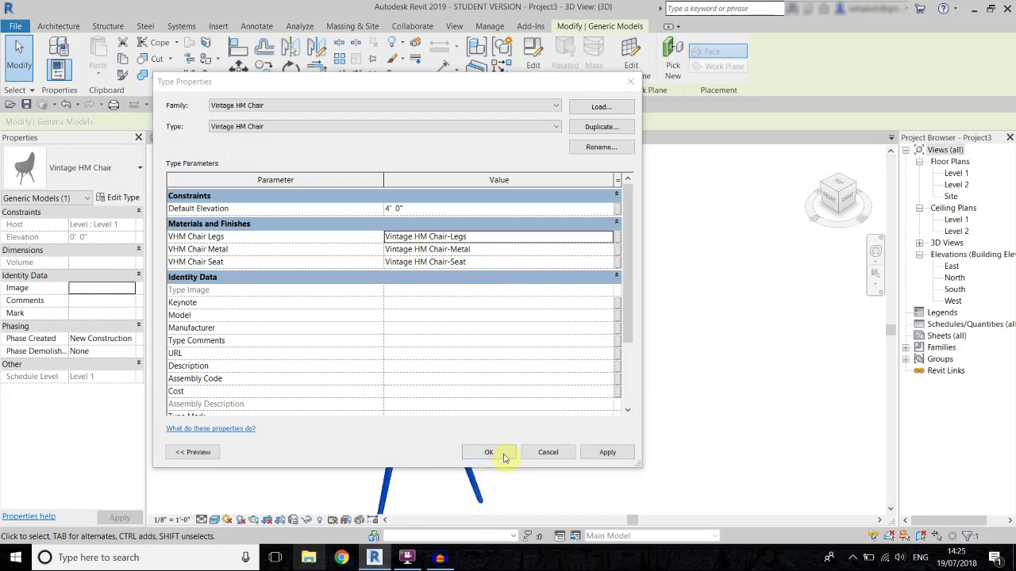
pyautogui.click(489, 453)
pyautogui.click(426, 453)
# Inspect the chair's legs in the 3D view and reopen the appearance settings of the Vintage HM Chair-Legs material.
pyautogui.scroll(5, 516, 334)
pyautogui.moveTo(596, 300); pyautogui.dragTo(624, 306)
pyautogui.moveTo(313, 263); pyautogui.dragTo(402, 494, button='middle')
pyautogui.scroll(-1, 471, 324)
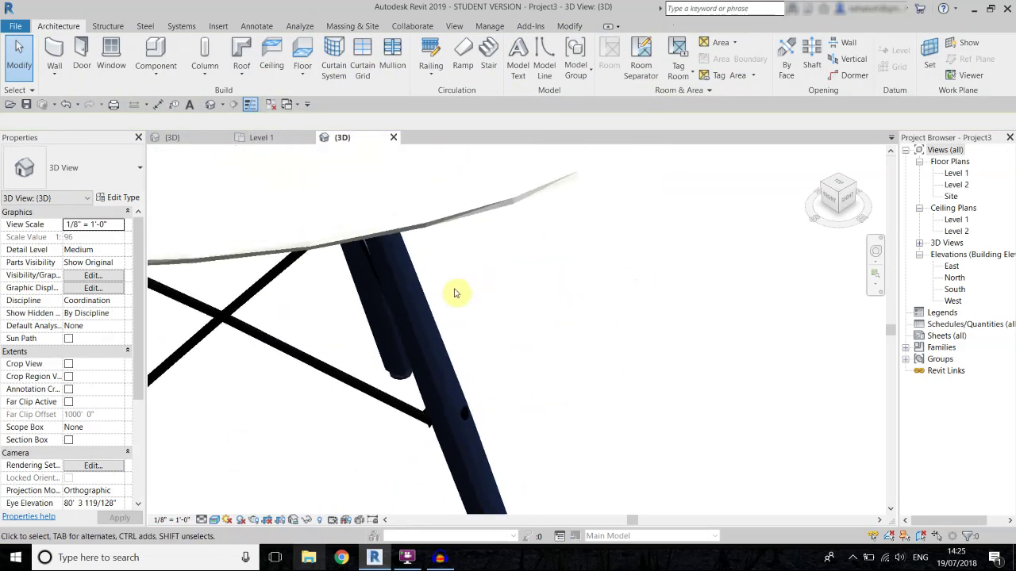
pyautogui.scroll(-5, 457, 292)
pyautogui.click(363, 249)
pyautogui.click(119, 196)
pyautogui.click(552, 251)
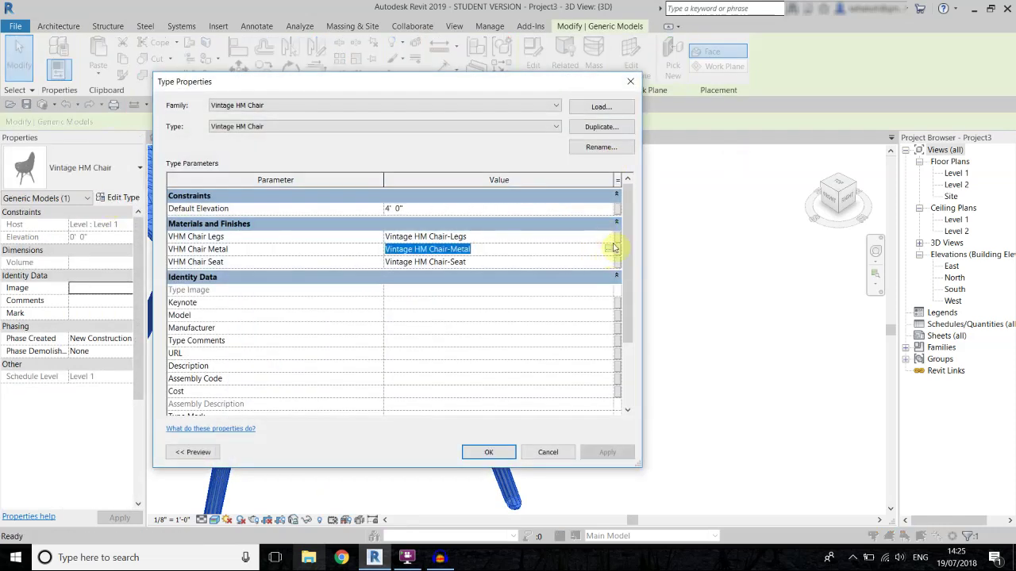
pyautogui.click(607, 235)
pyautogui.click(608, 235)
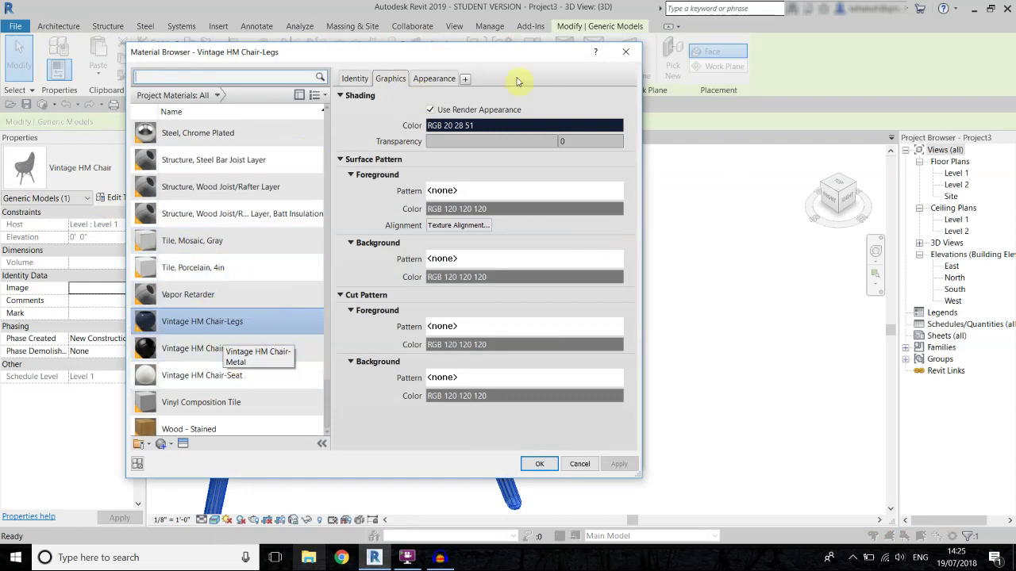
pyautogui.click(434, 79)
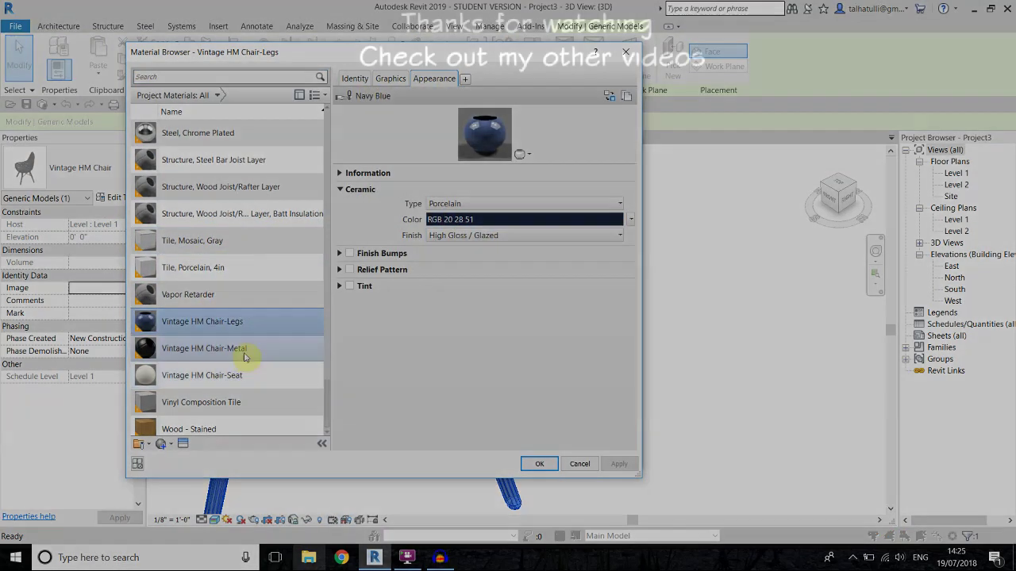